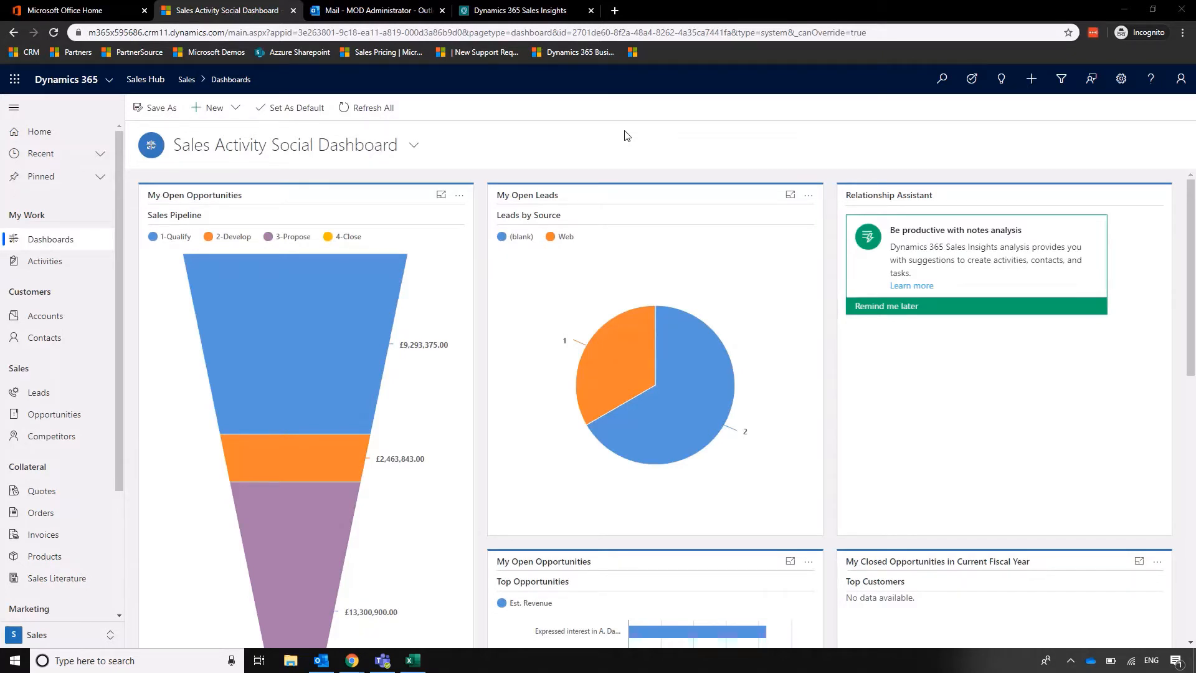
# View the list of open activities, and open the contact record linked to the company Azzure IT.
pyautogui.click(65, 267)
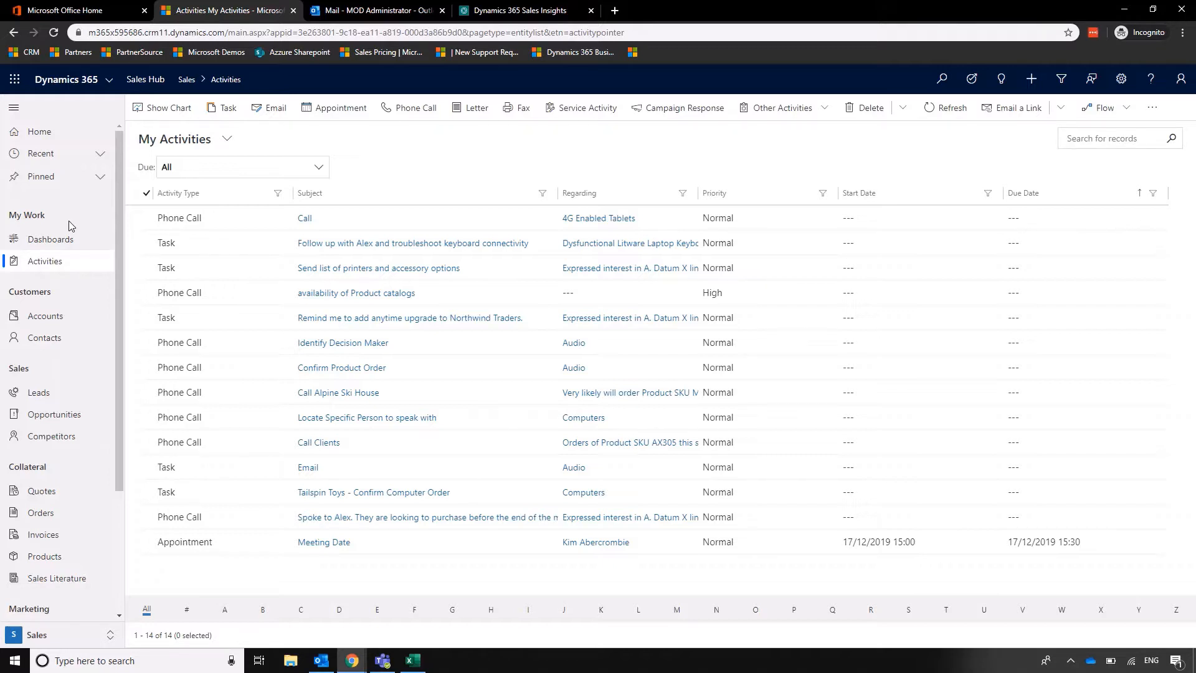
pyautogui.click(45, 339)
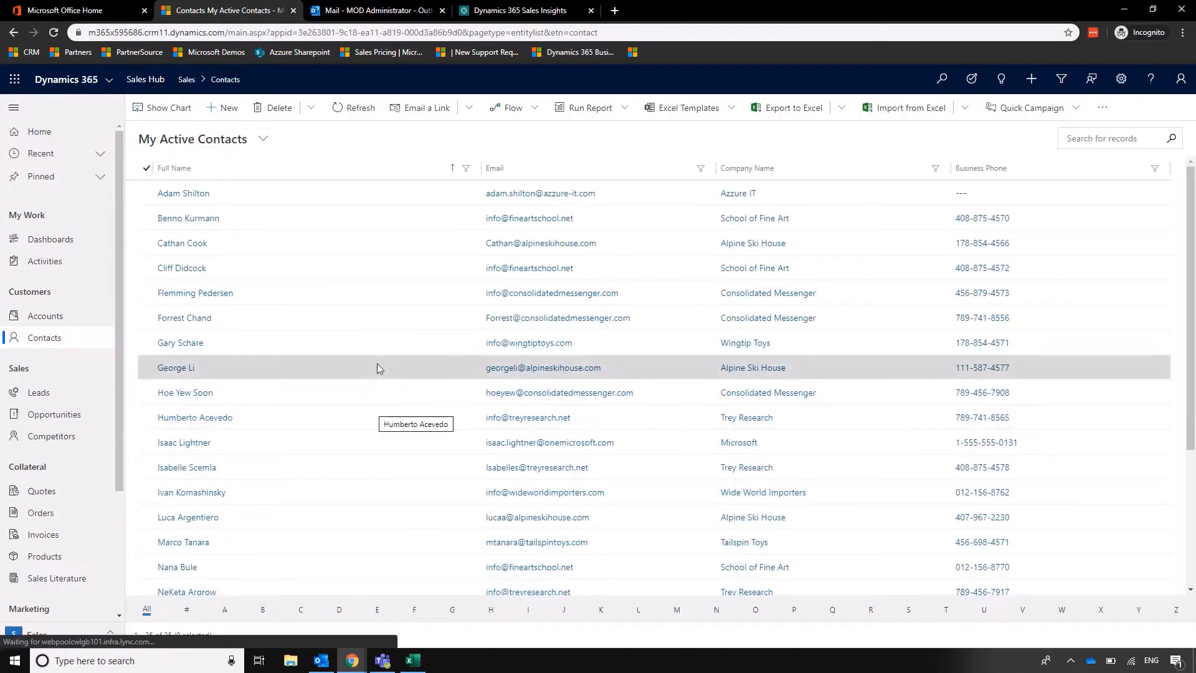
pyautogui.click(187, 193)
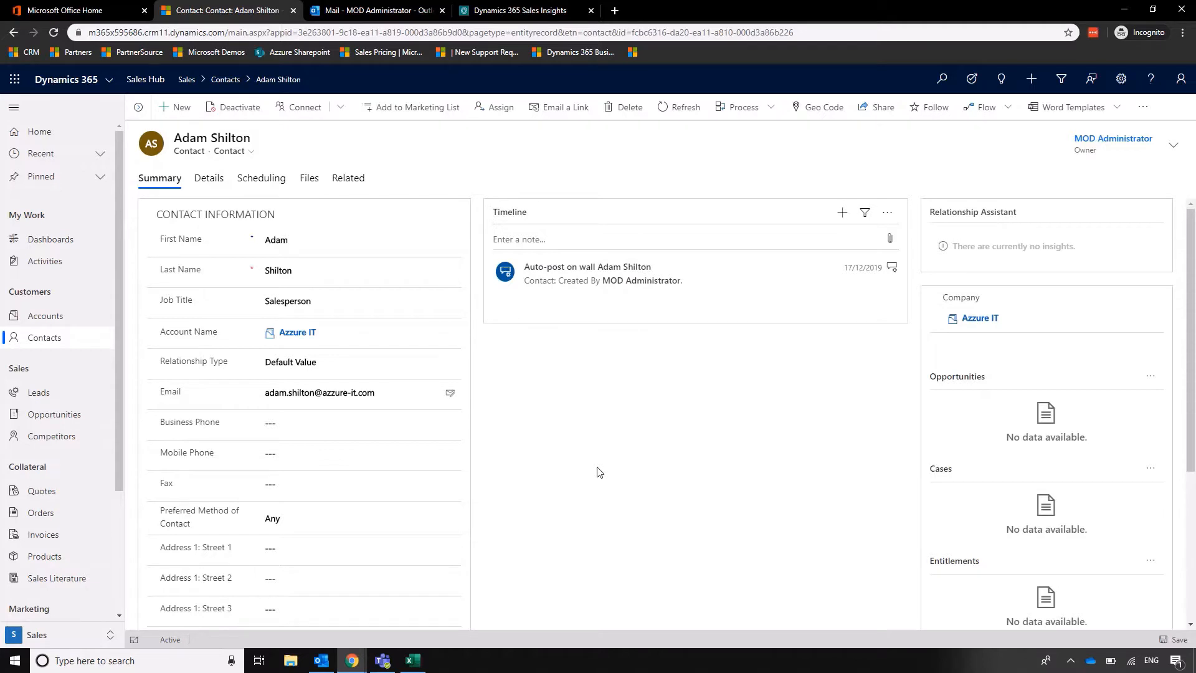
# Log a phone call on the contact's timeline with subject "Call" and description "Good conversation", save it and close the activity.
pyautogui.click(842, 212)
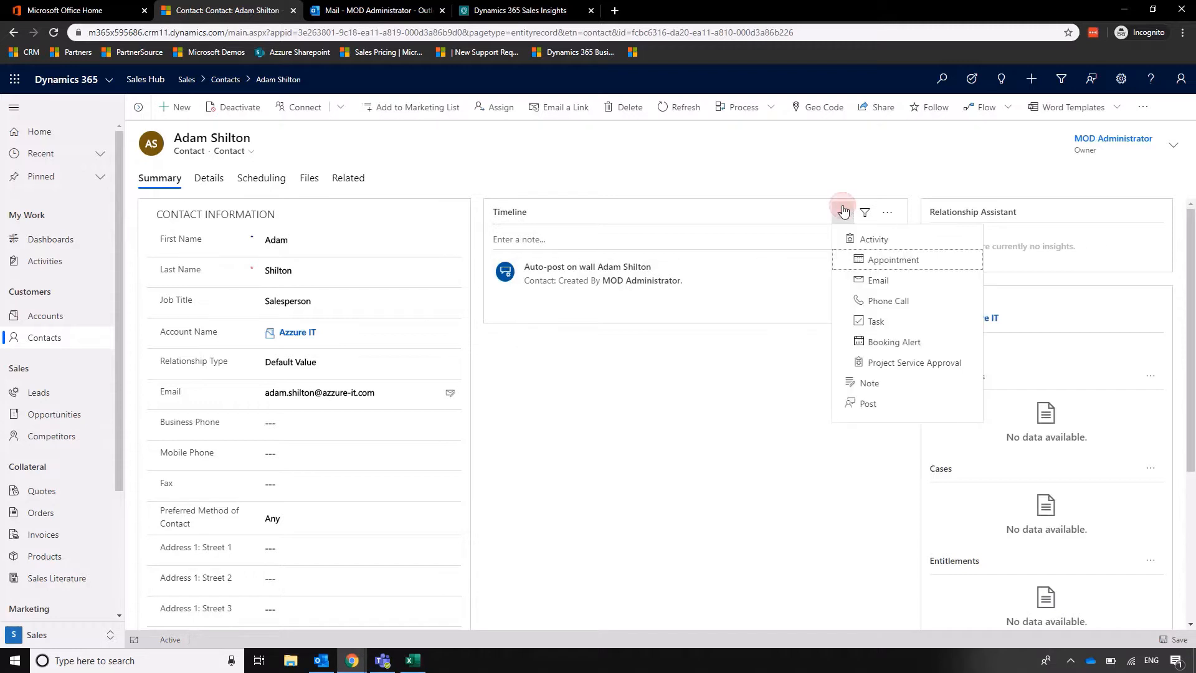
pyautogui.click(888, 303)
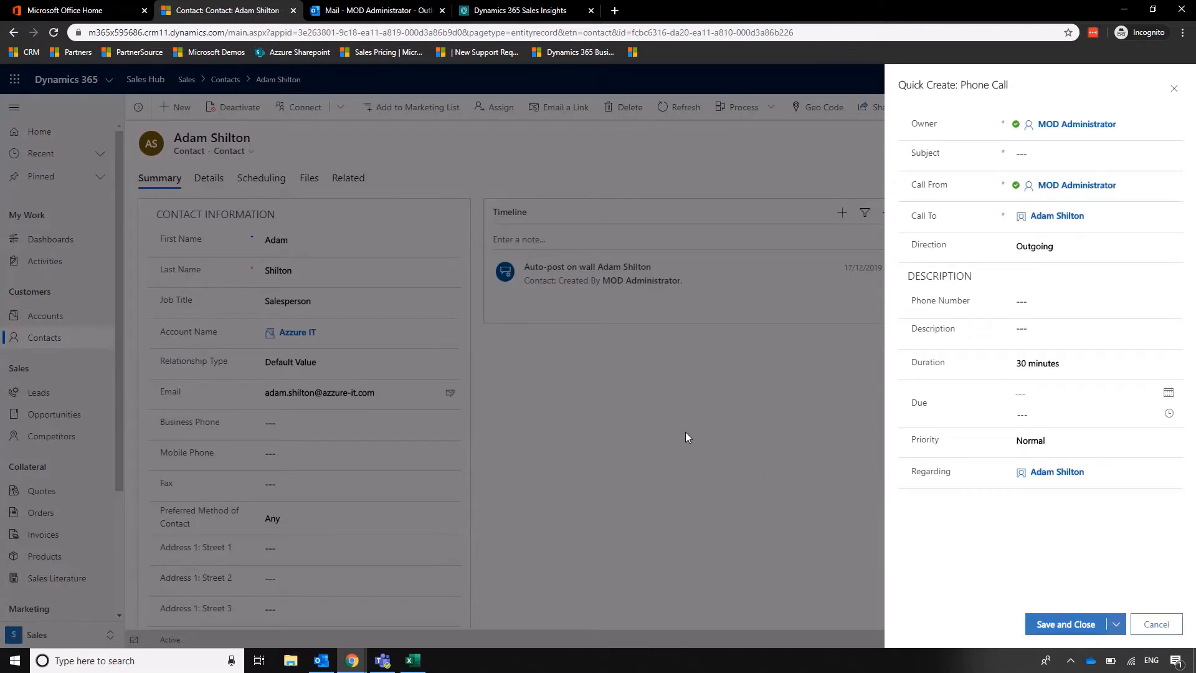
pyautogui.click(1079, 154)
pyautogui.write('Call')
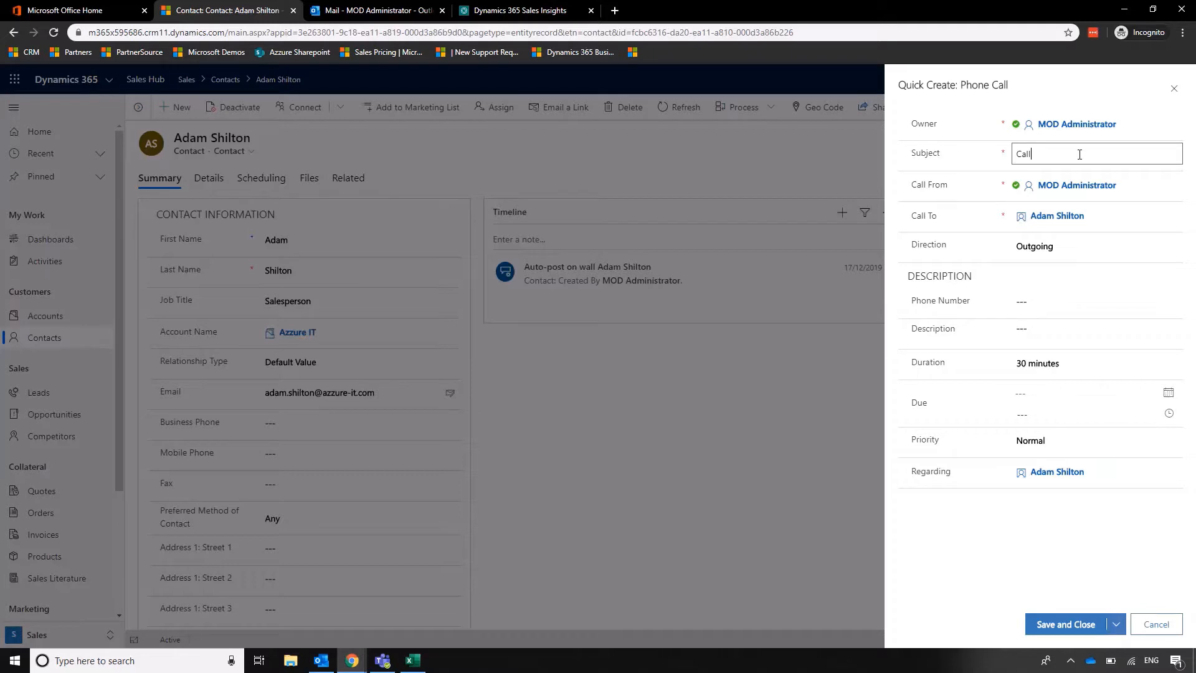
pyautogui.click(1063, 337)
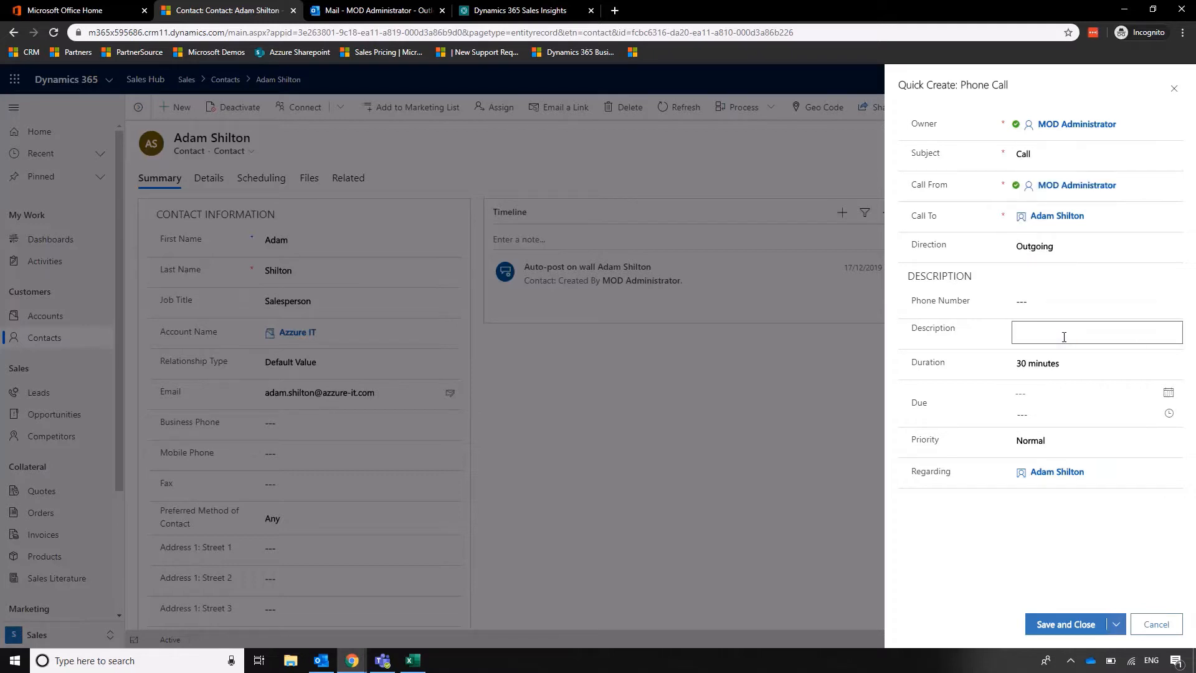
pyautogui.write('Good conversation')
pyautogui.click(1083, 625)
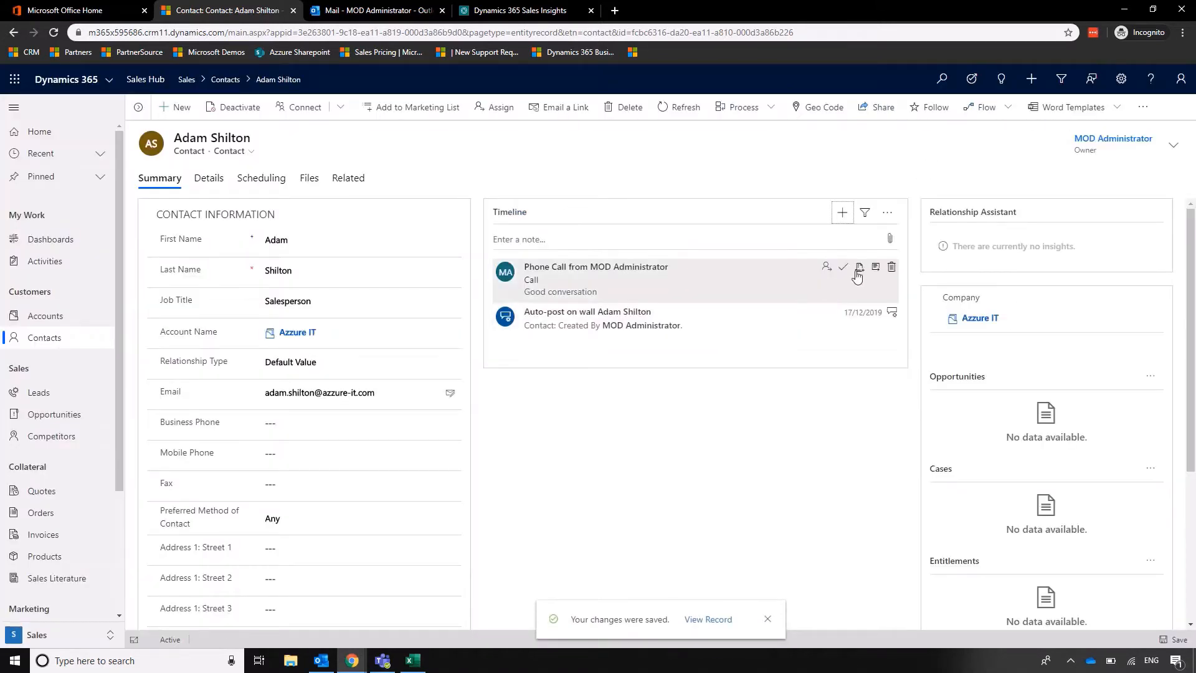
pyautogui.click(843, 269)
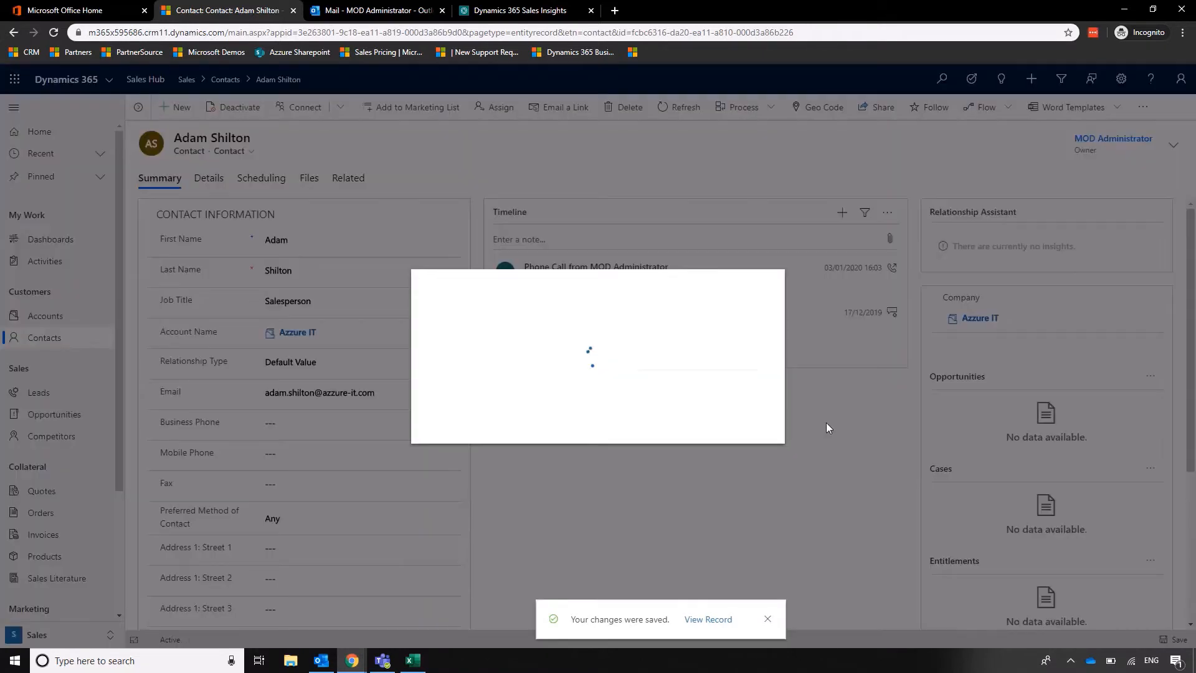
pyautogui.click(687, 406)
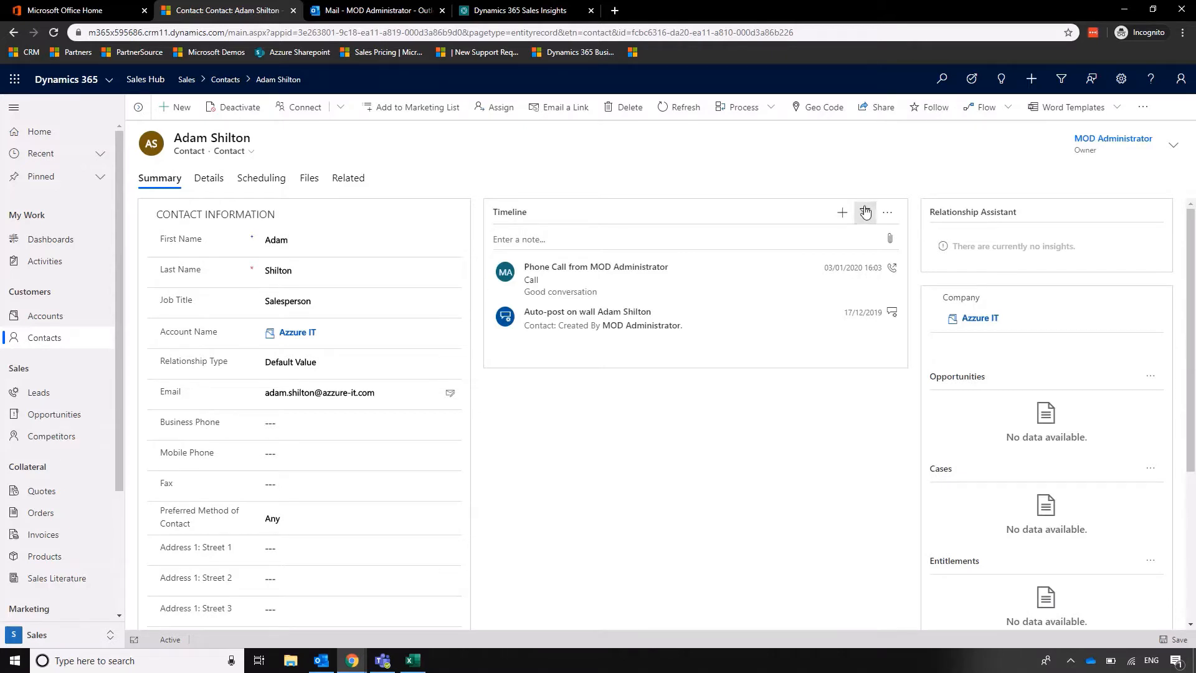
# Start a new task on the contact's timeline with the subject "FOLLOW UP".
pyautogui.click(842, 212)
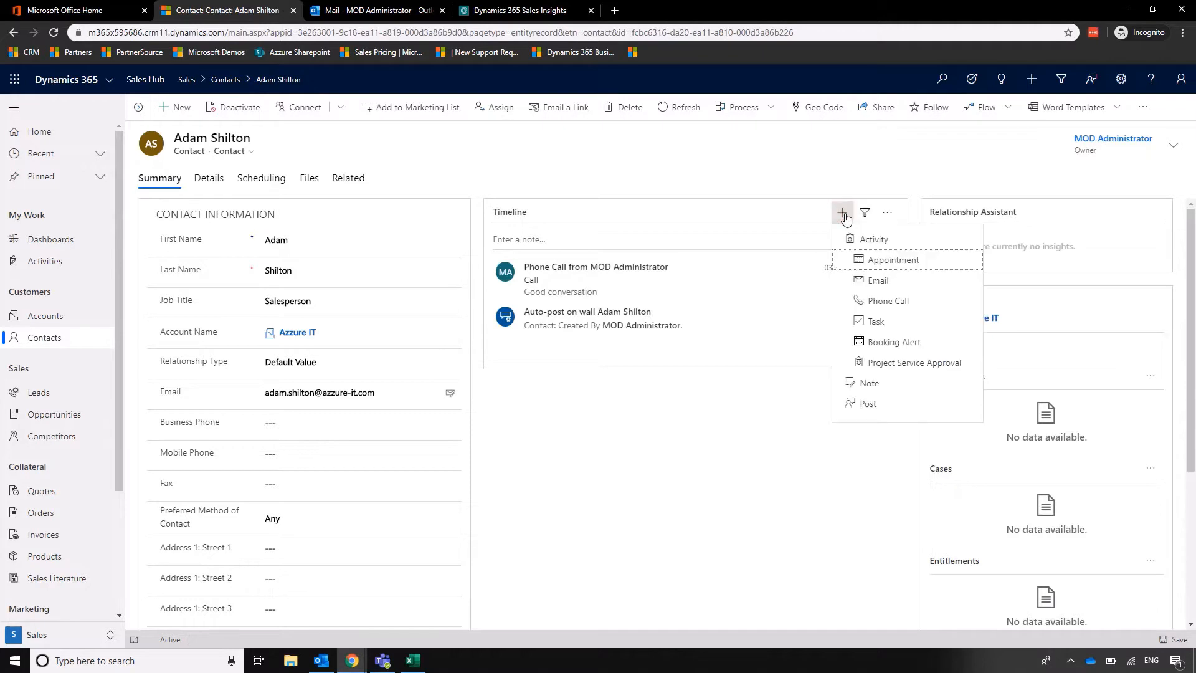
pyautogui.click(875, 321)
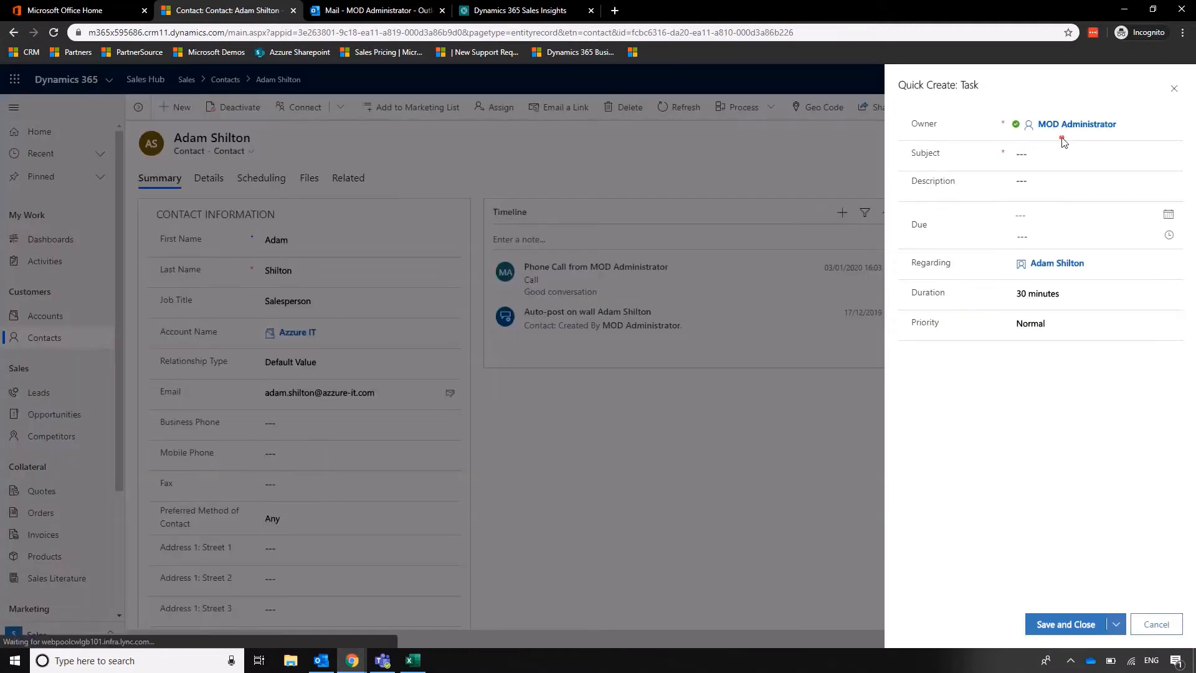
pyautogui.click(1068, 157)
pyautogui.write('FOLLOW UP')
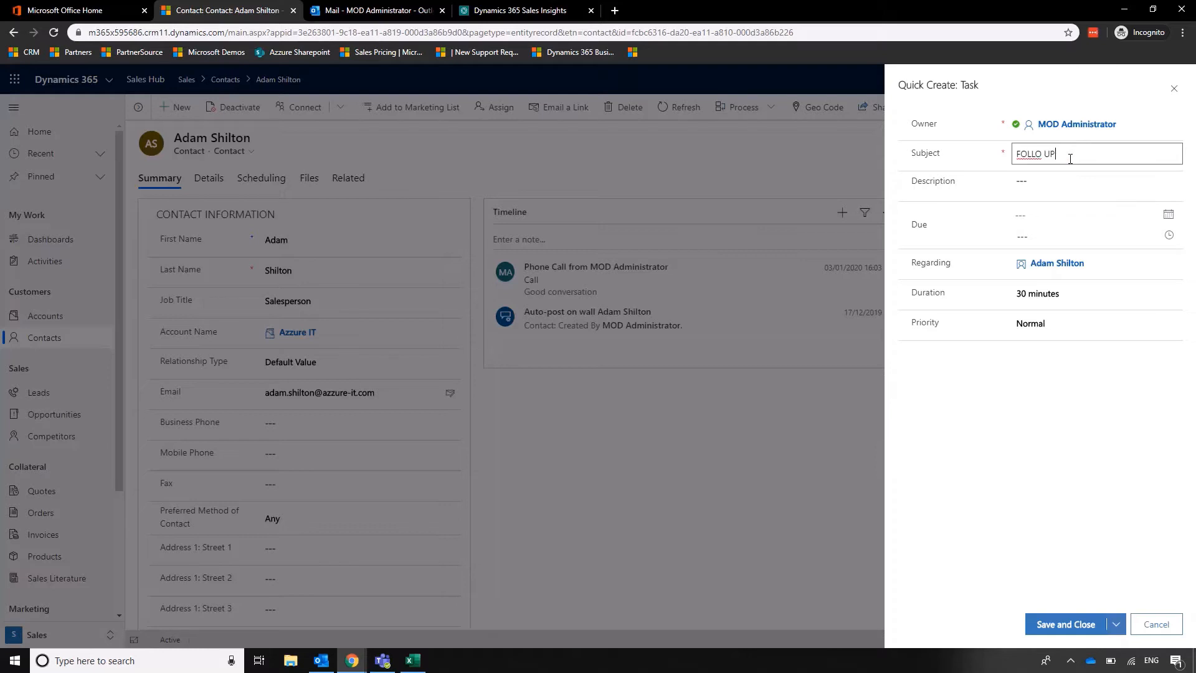
pyautogui.press('BackSpace')
pyautogui.press('BackSpace')
pyautogui.press('BackSpace')
pyautogui.write('W UP')
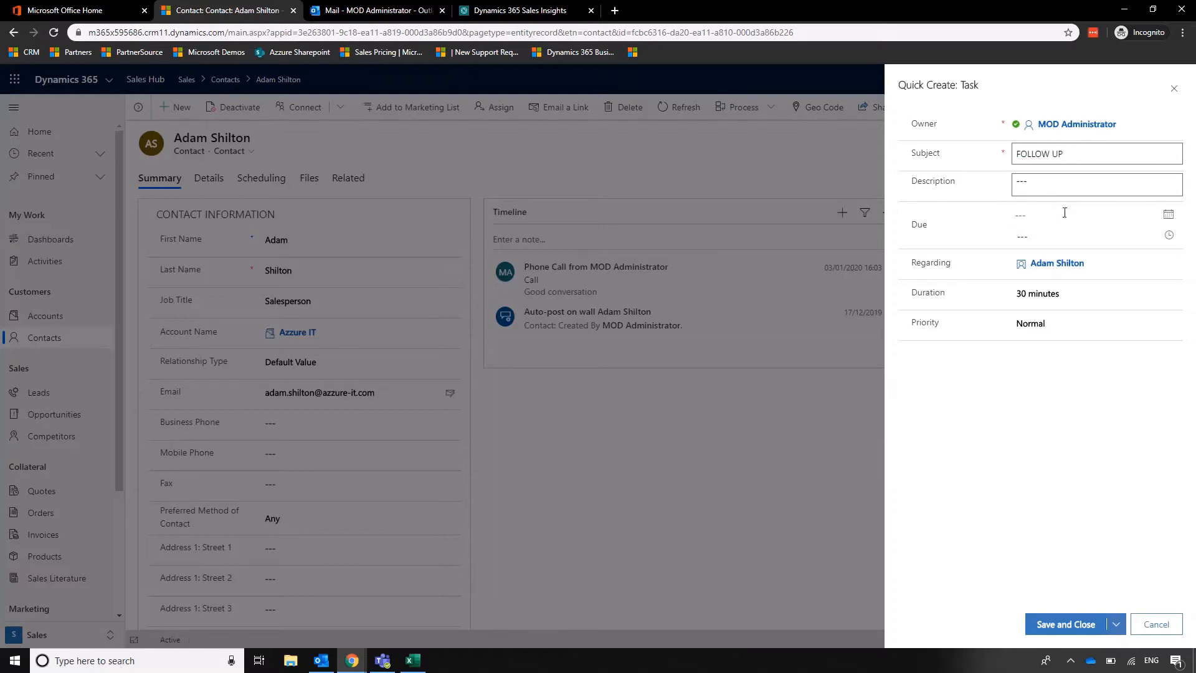
# Set the follow-up task's due date to 10/01/2020 and save the task.
pyautogui.click(1059, 185)
pyautogui.click(1166, 215)
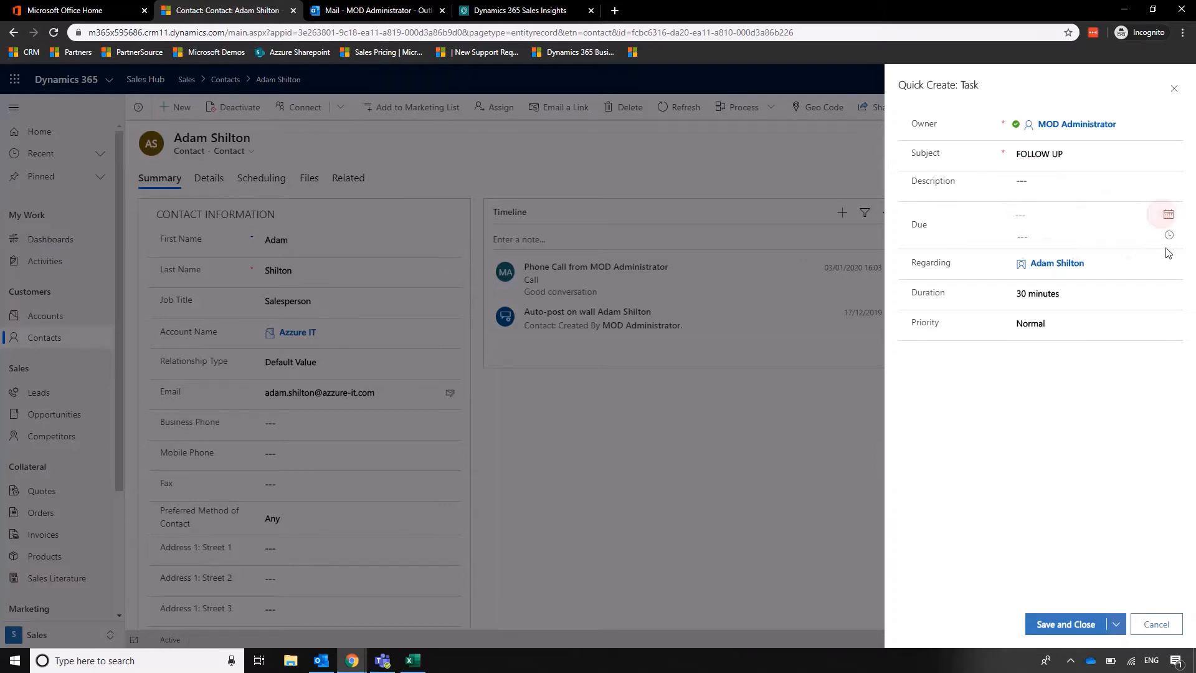
pyautogui.click(1113, 298)
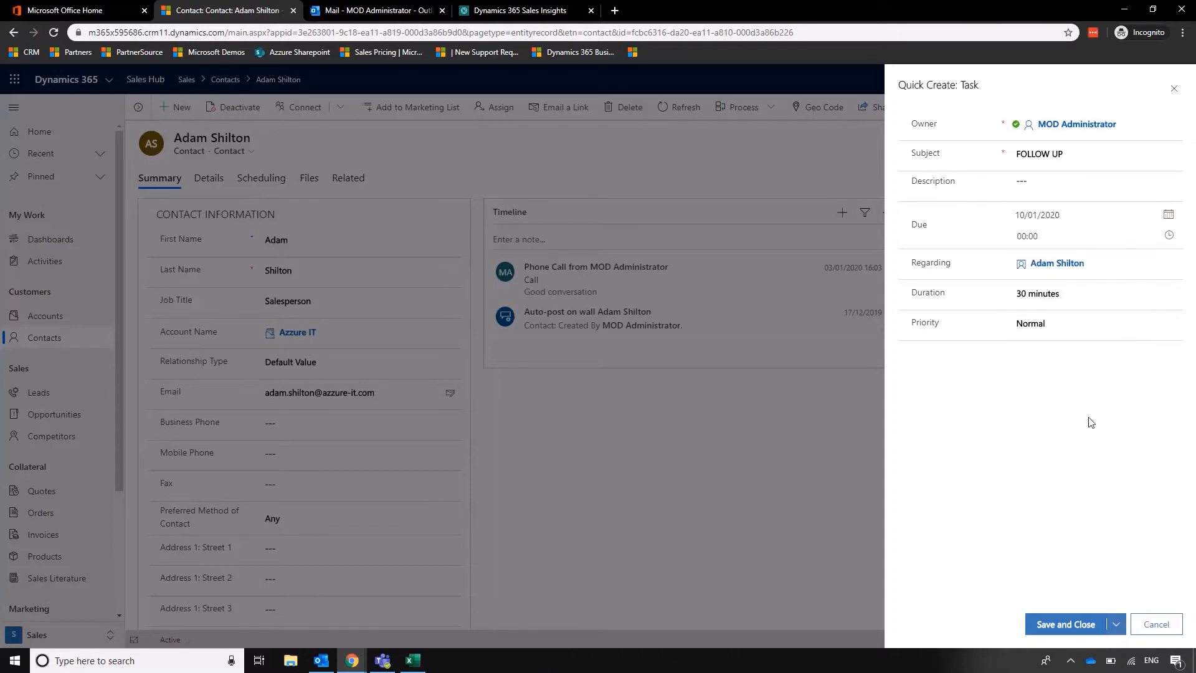
pyautogui.click(1052, 241)
pyautogui.click(1069, 625)
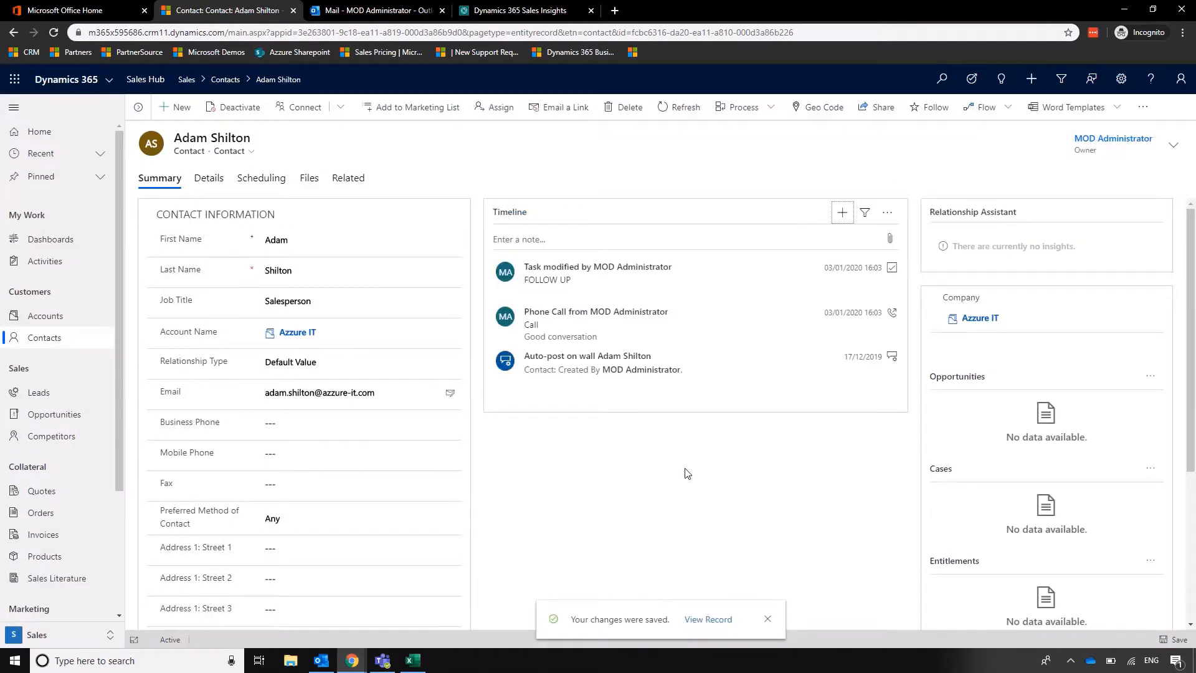
# Check the activities list for the follow-up task and return to the contact record it regards.
pyautogui.click(55, 269)
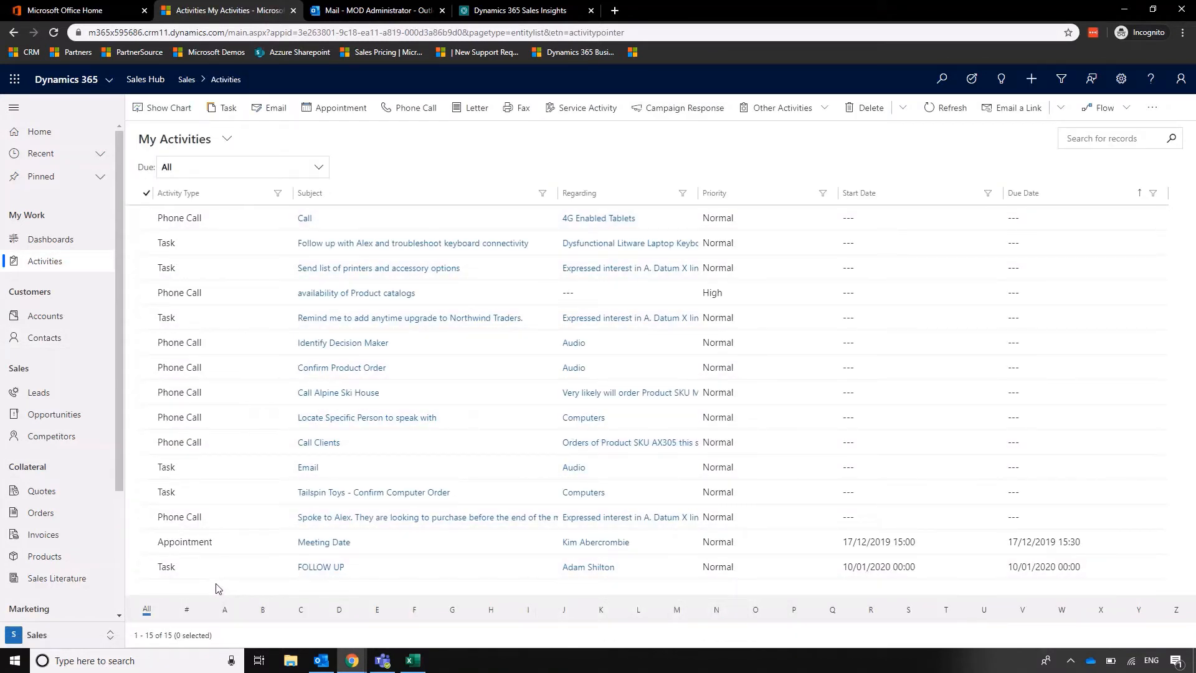
pyautogui.click(585, 569)
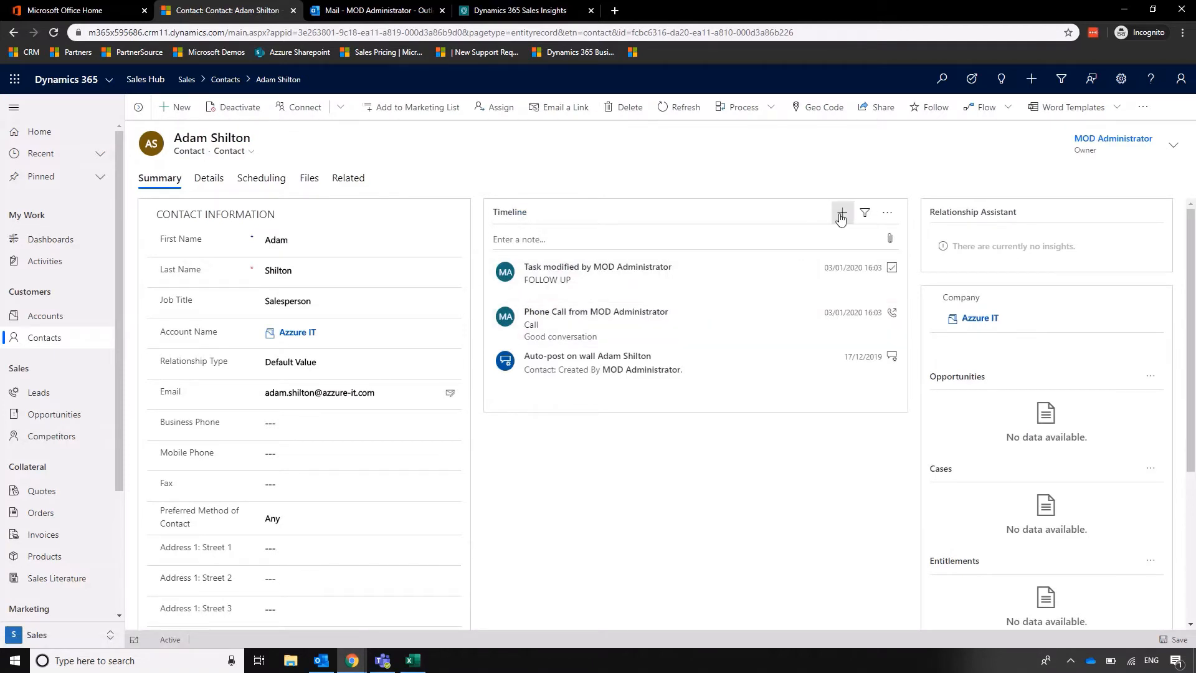
pyautogui.moveTo(810, 279)
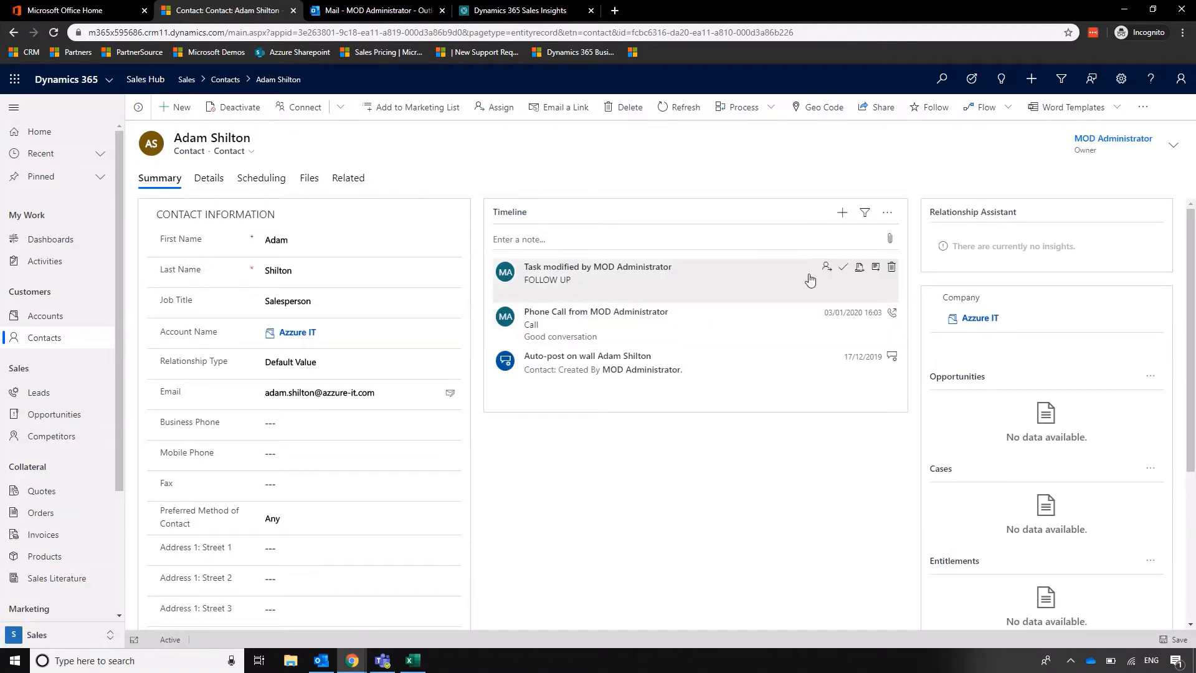
pyautogui.click(842, 268)
pyautogui.click(766, 494)
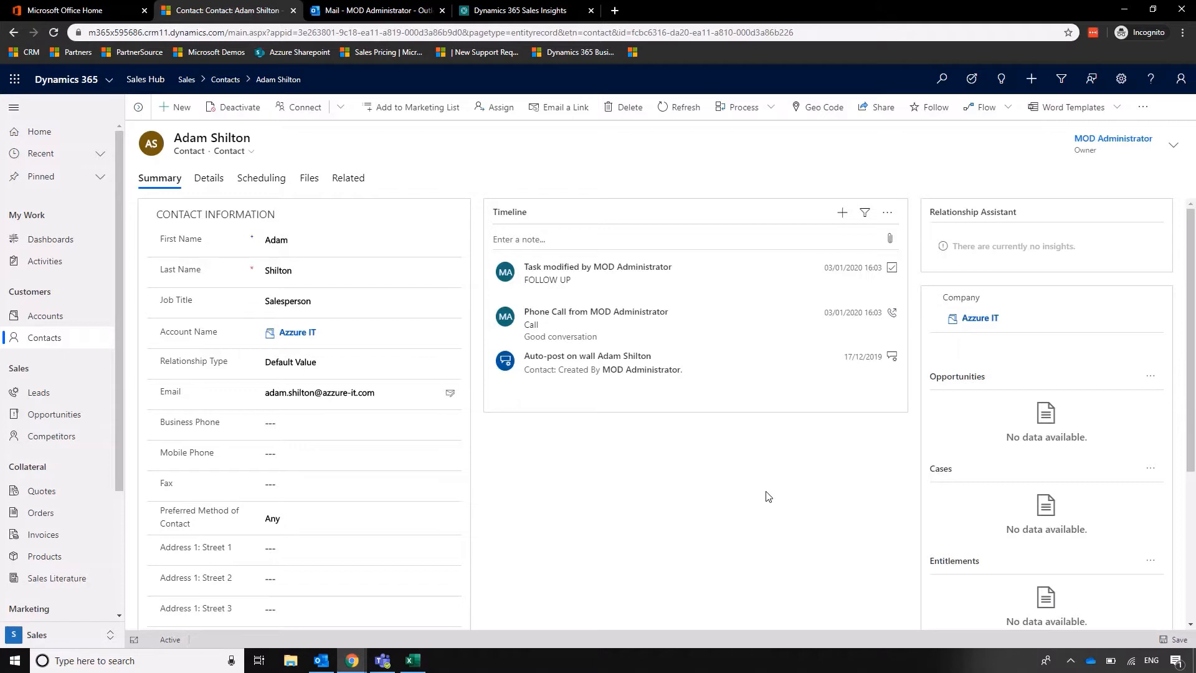
# Create an appointment on the contact's timeline with the subject "Meeting to Discuss Options" and save it.
pyautogui.click(841, 213)
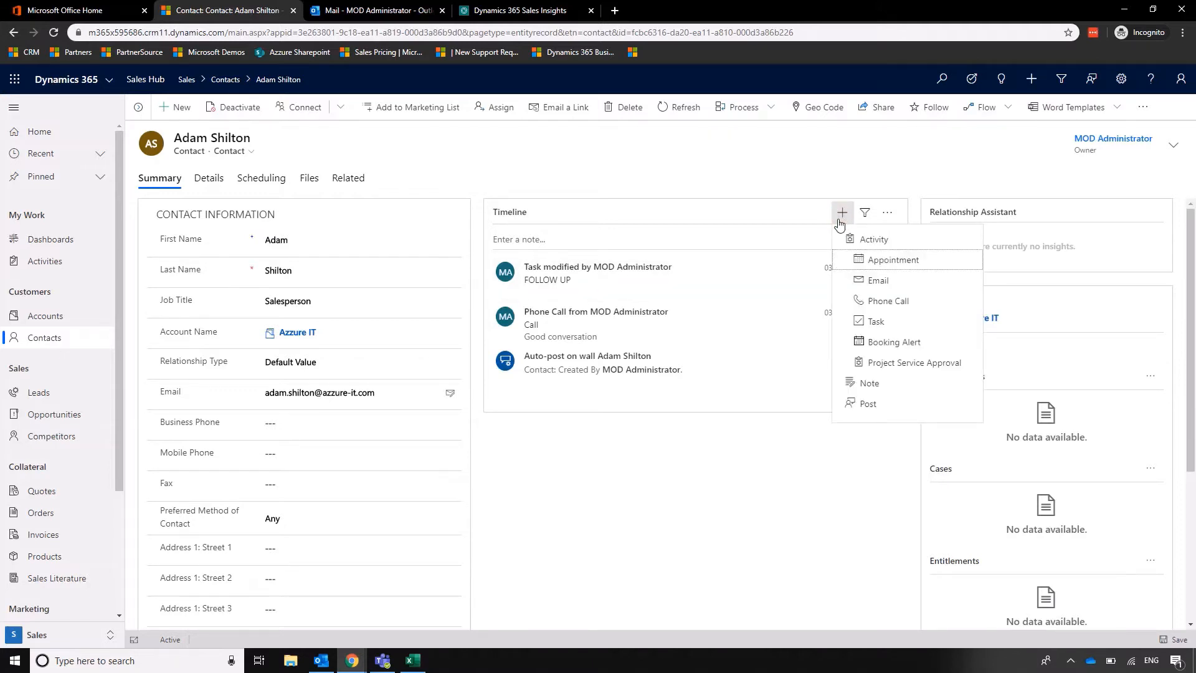
pyautogui.click(872, 260)
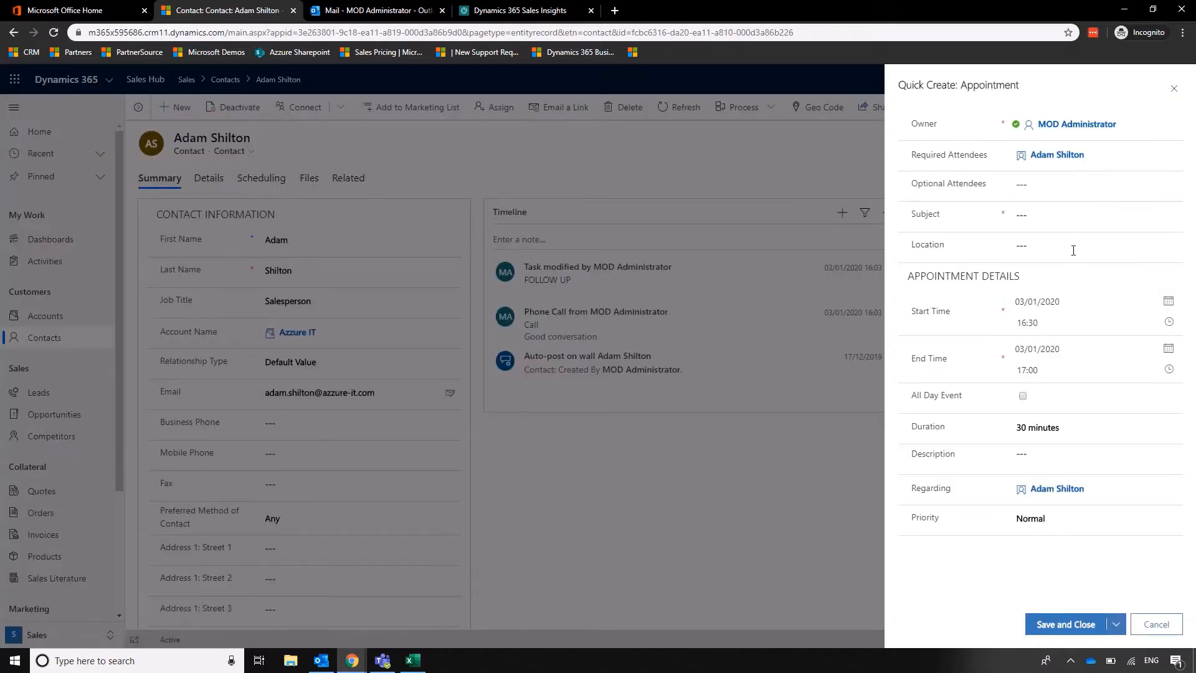
pyautogui.click(1062, 185)
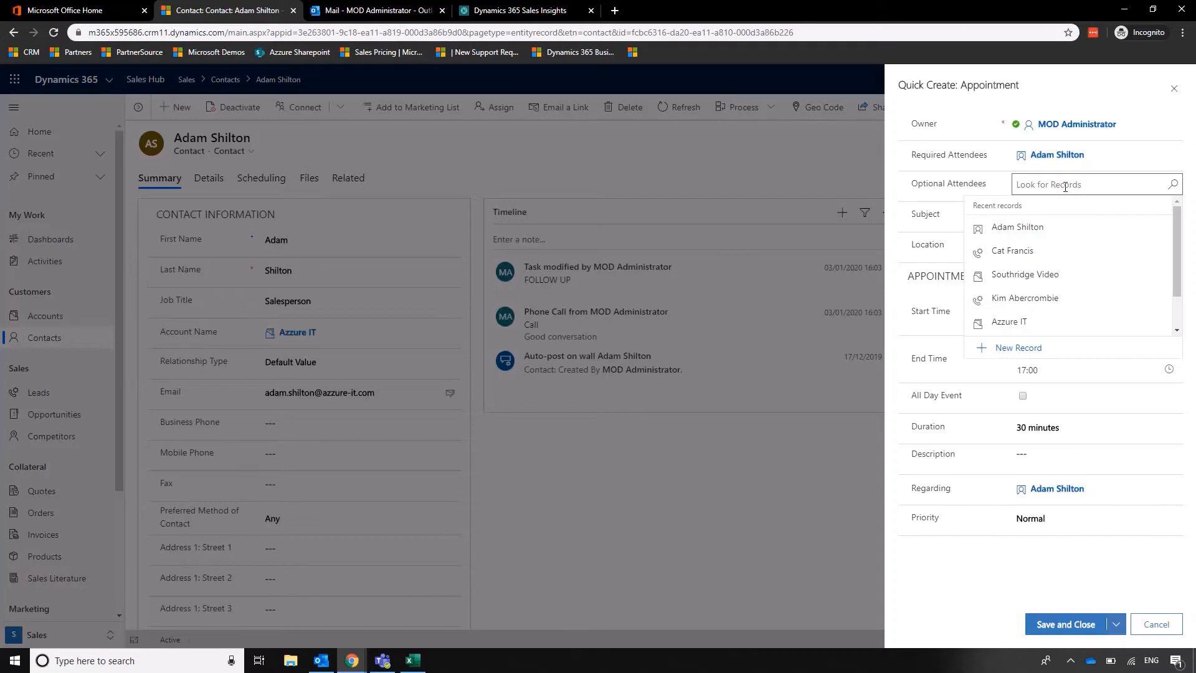
pyautogui.click(954, 580)
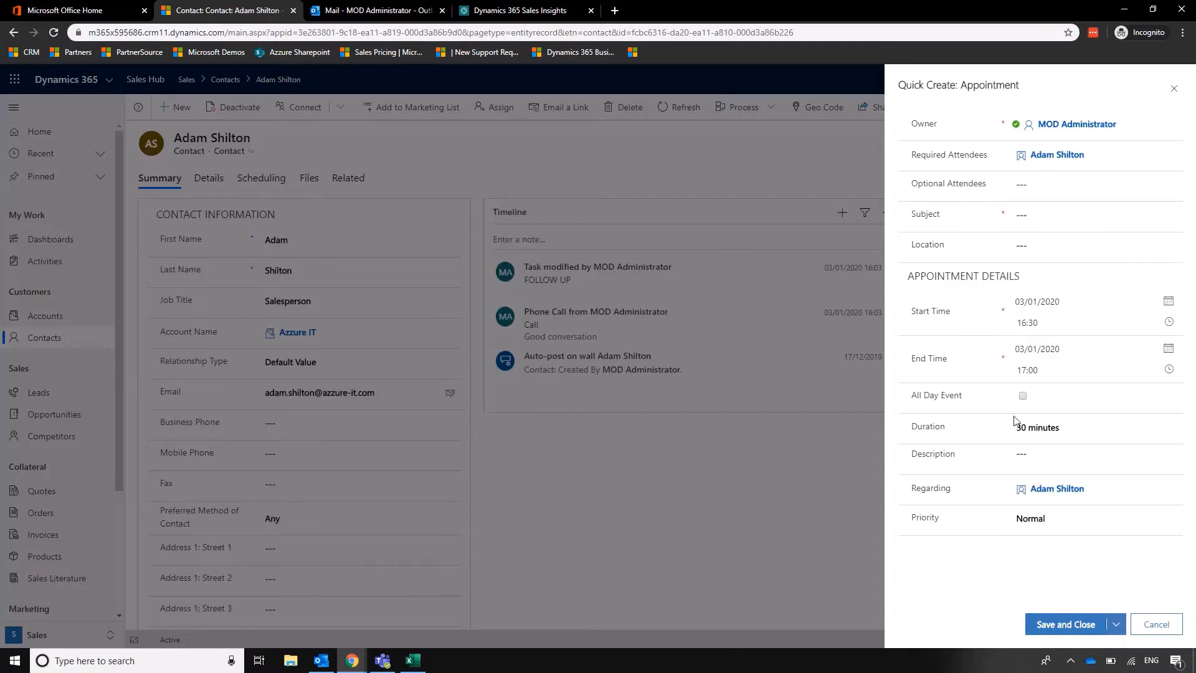
pyautogui.click(1071, 213)
pyautogui.write('Meeting to Discus')
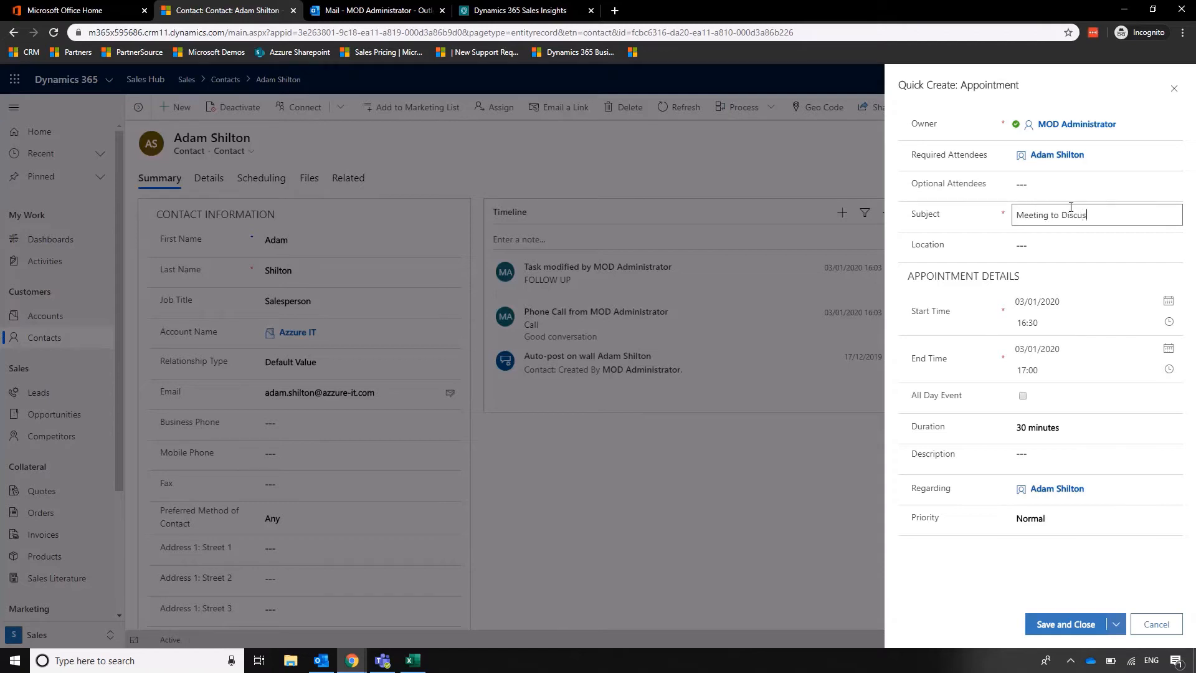
pyautogui.write('s Options')
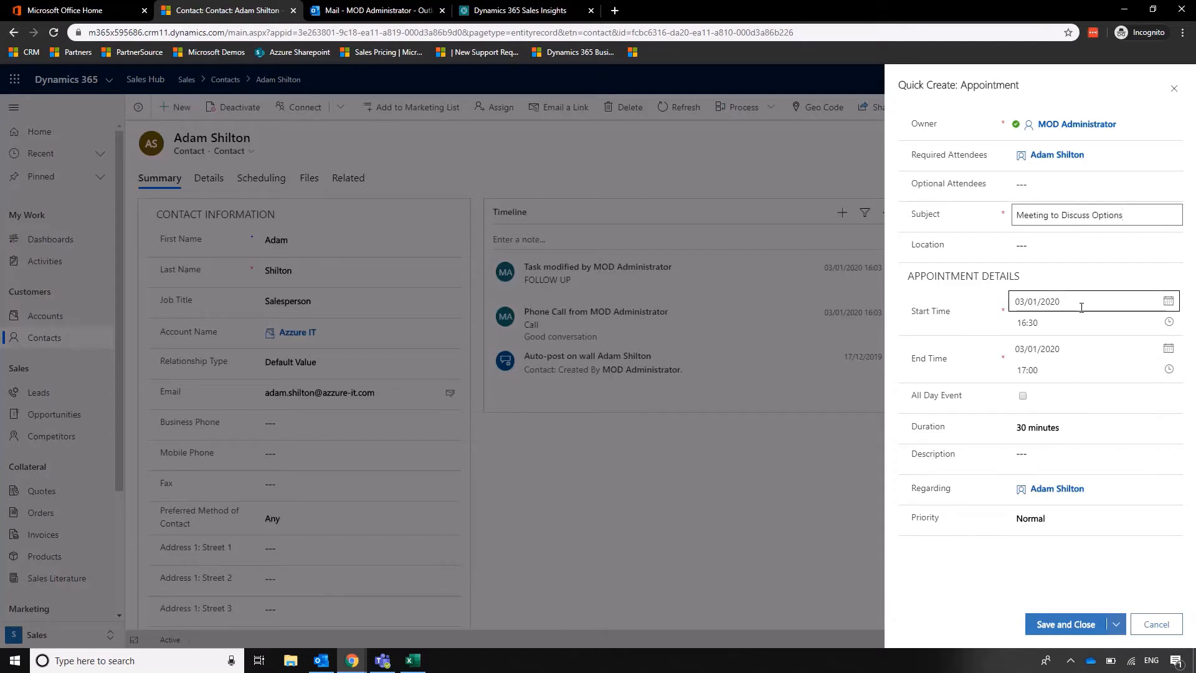
pyautogui.click(972, 585)
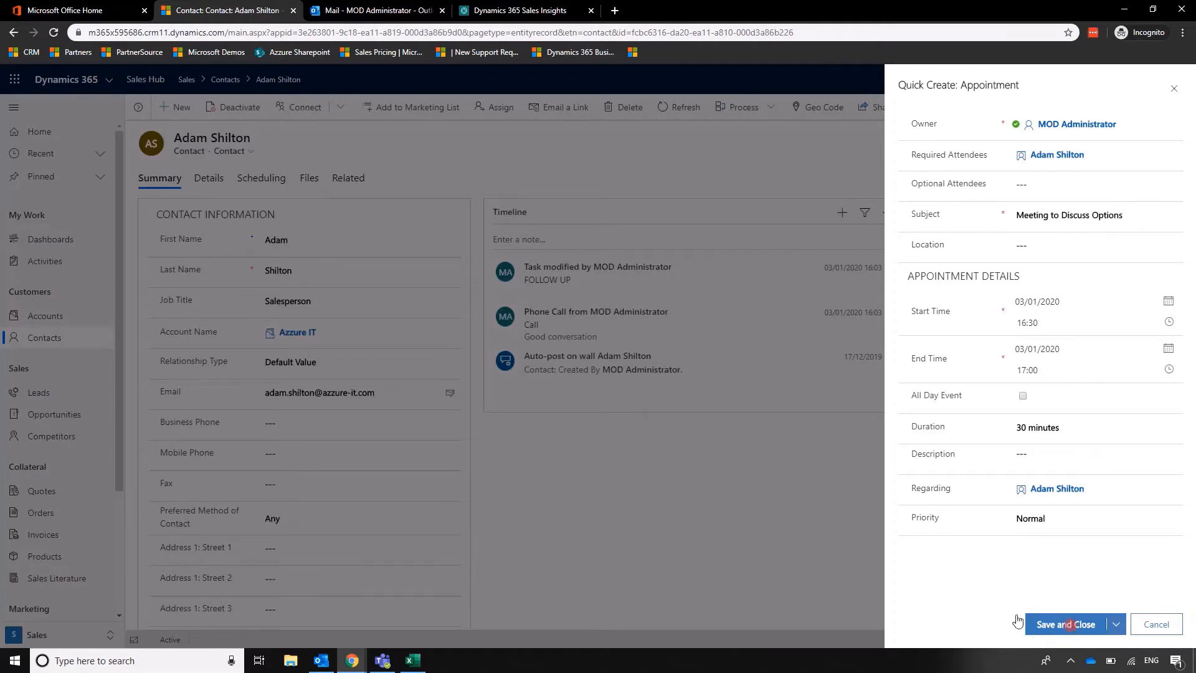
pyautogui.click(1035, 623)
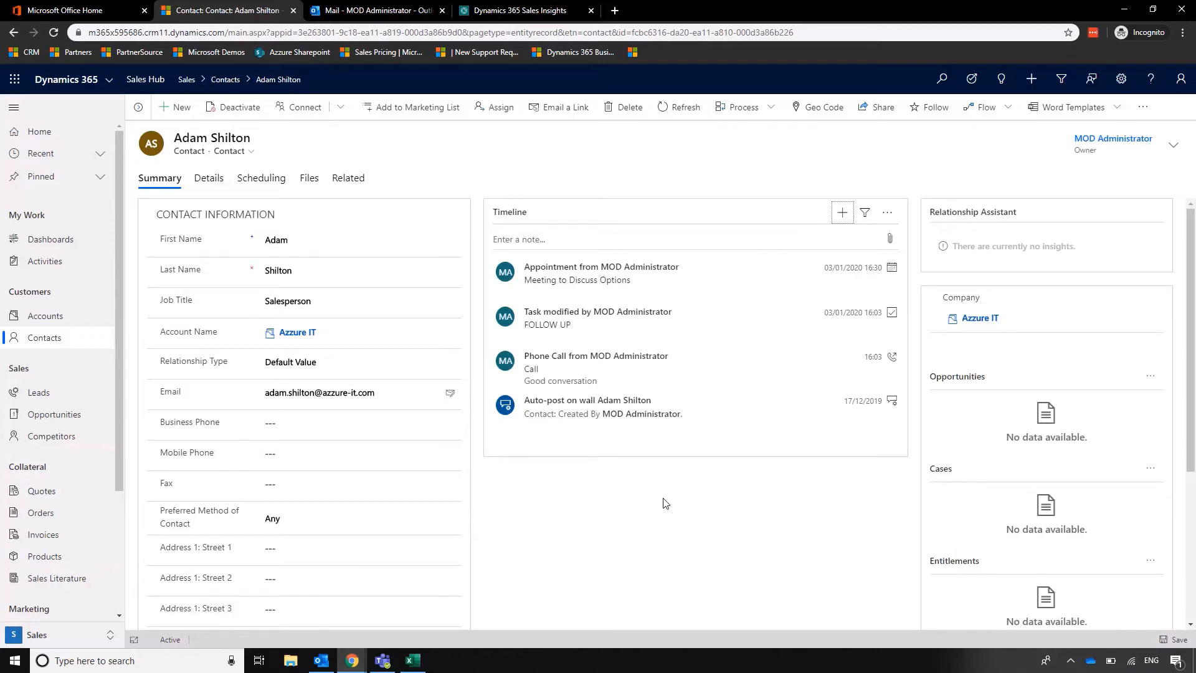
pyautogui.click(842, 212)
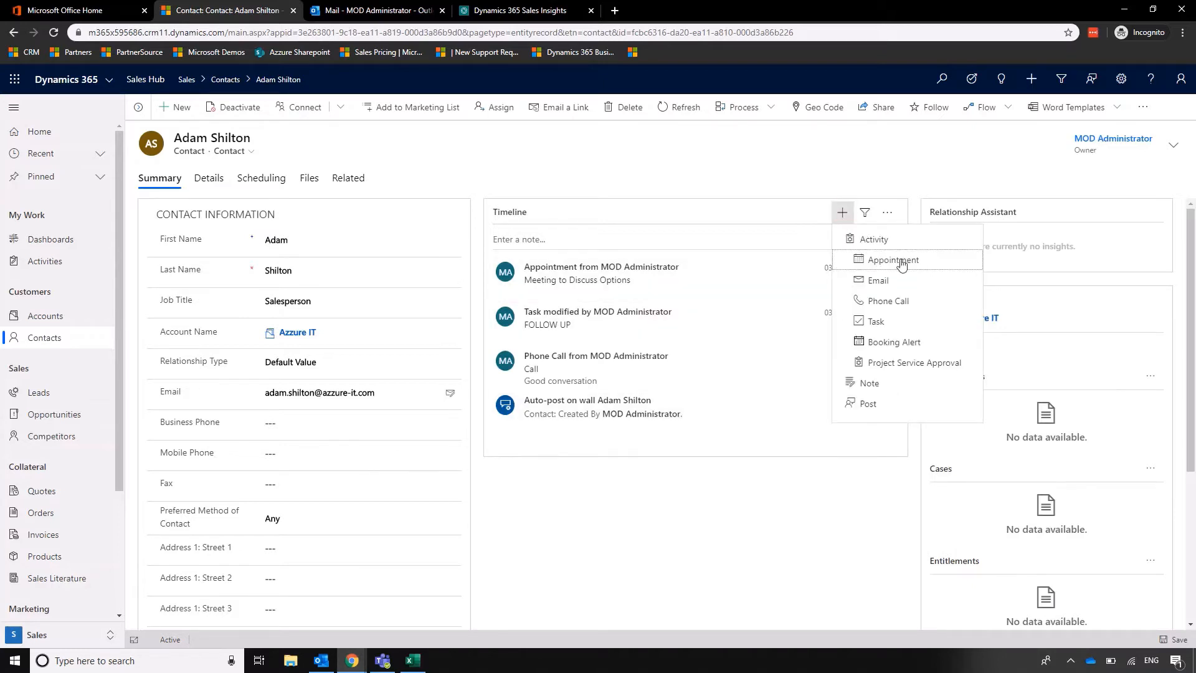
pyautogui.click(909, 282)
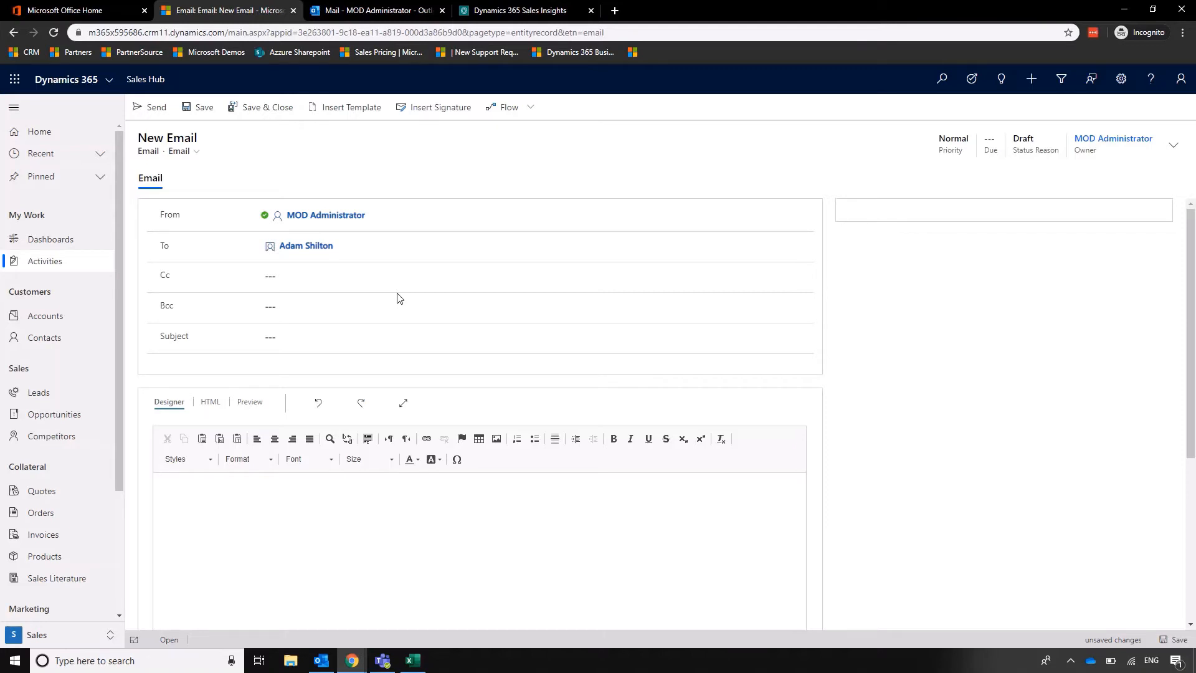
pyautogui.click(14, 32)
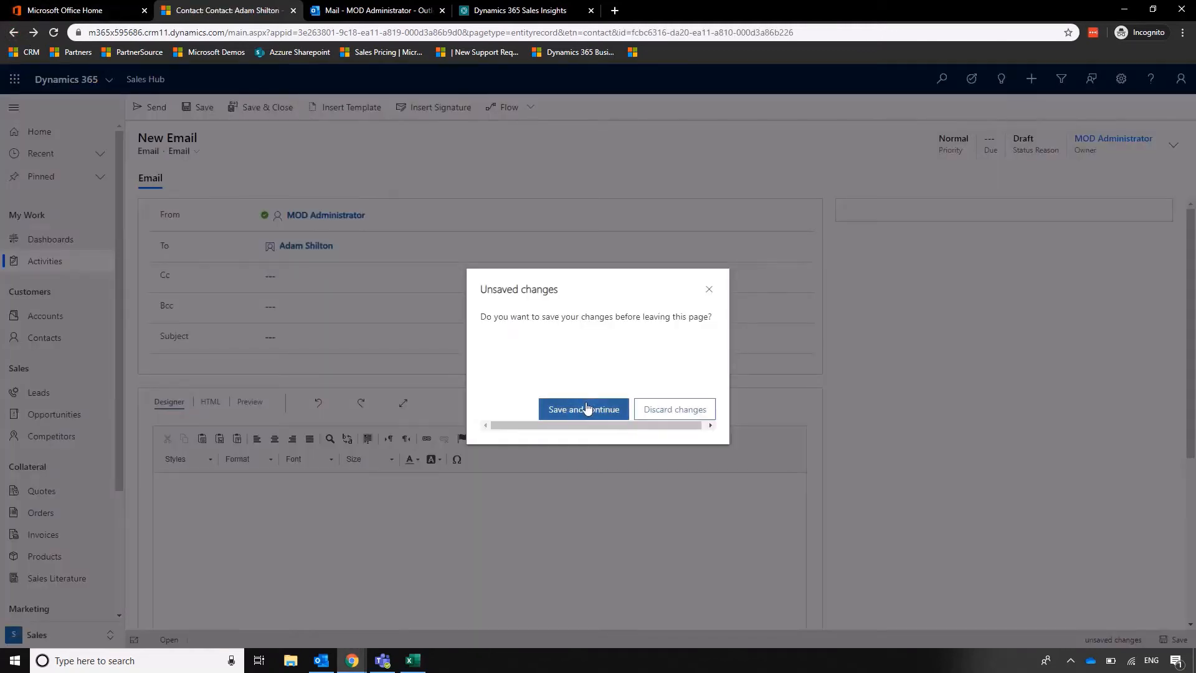
pyautogui.click(650, 414)
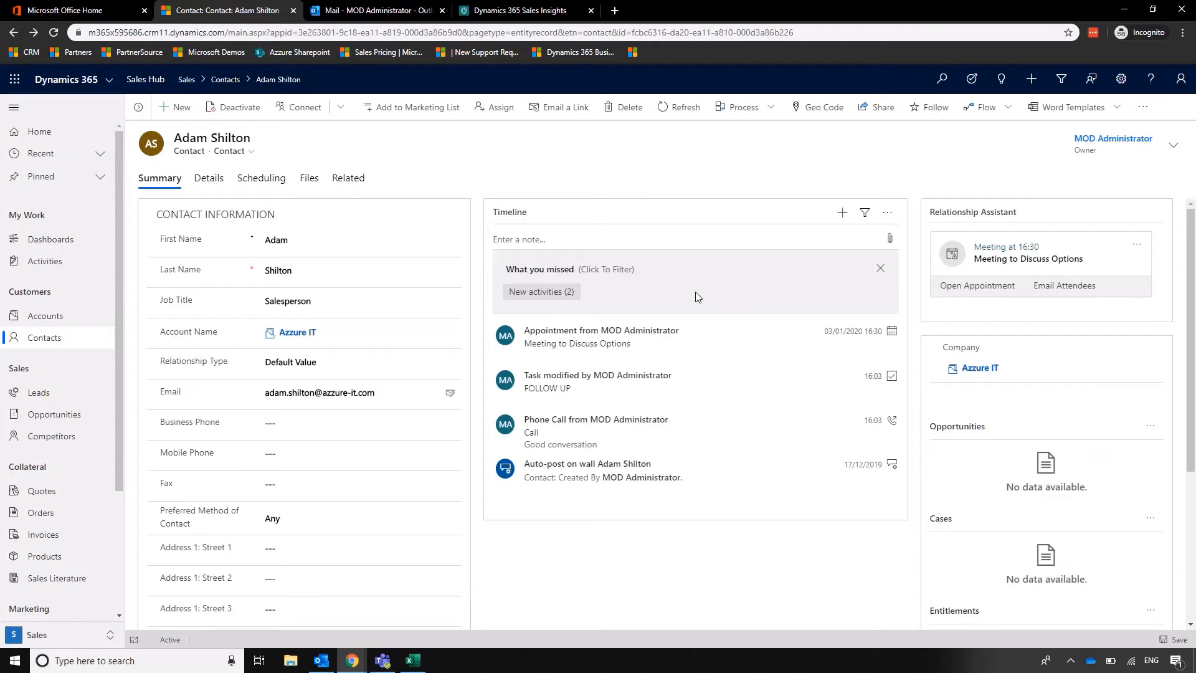
# Check the activities list for the new appointment and the follow-up task.
pyautogui.click(62, 261)
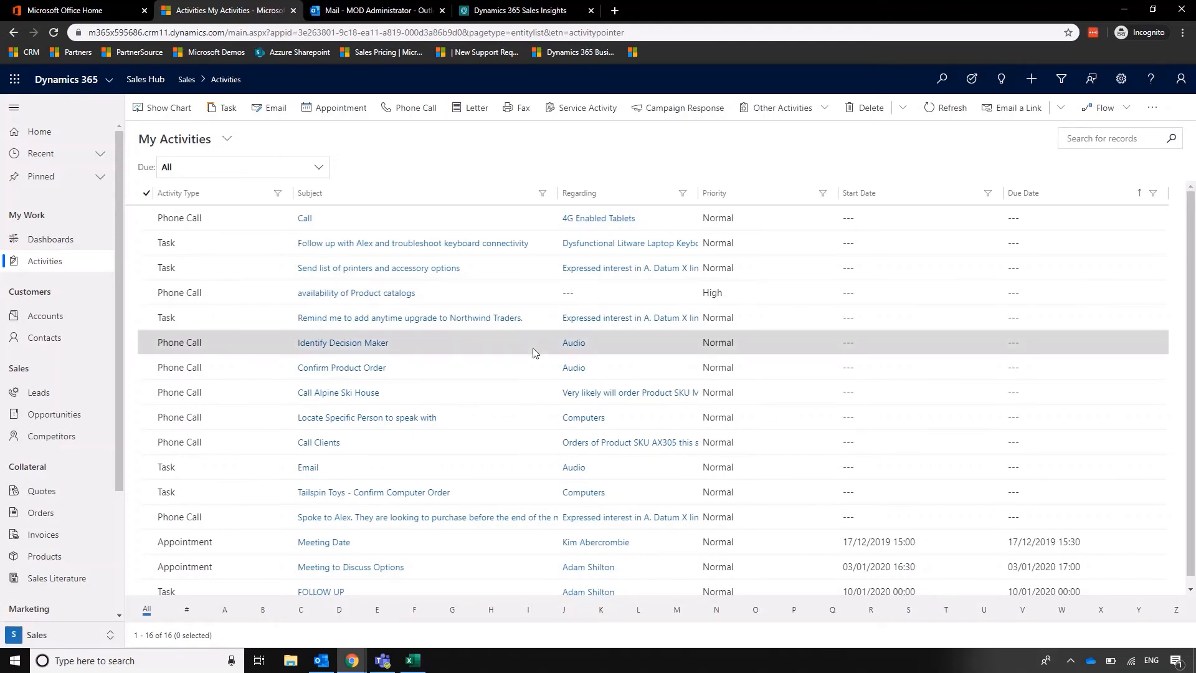
pyautogui.scroll(-1, 187, 374)
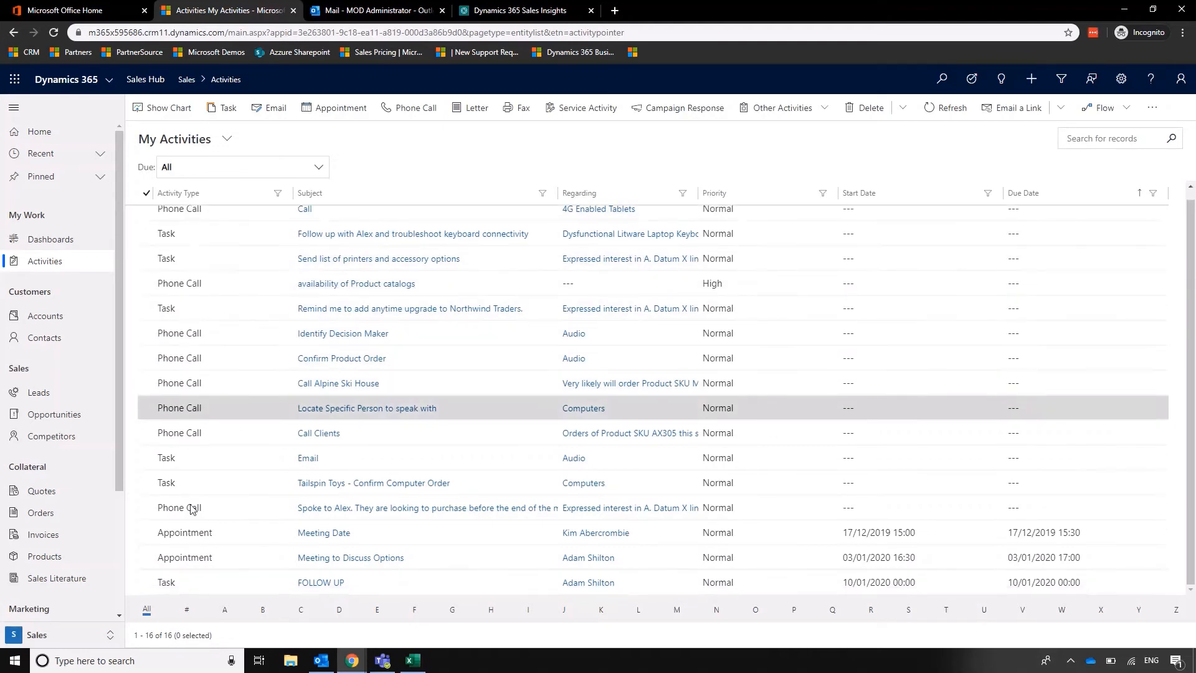
# Check the option to assign the FOLLOW UP task to a user or team, and leave without assigning it.
pyautogui.click(185, 589)
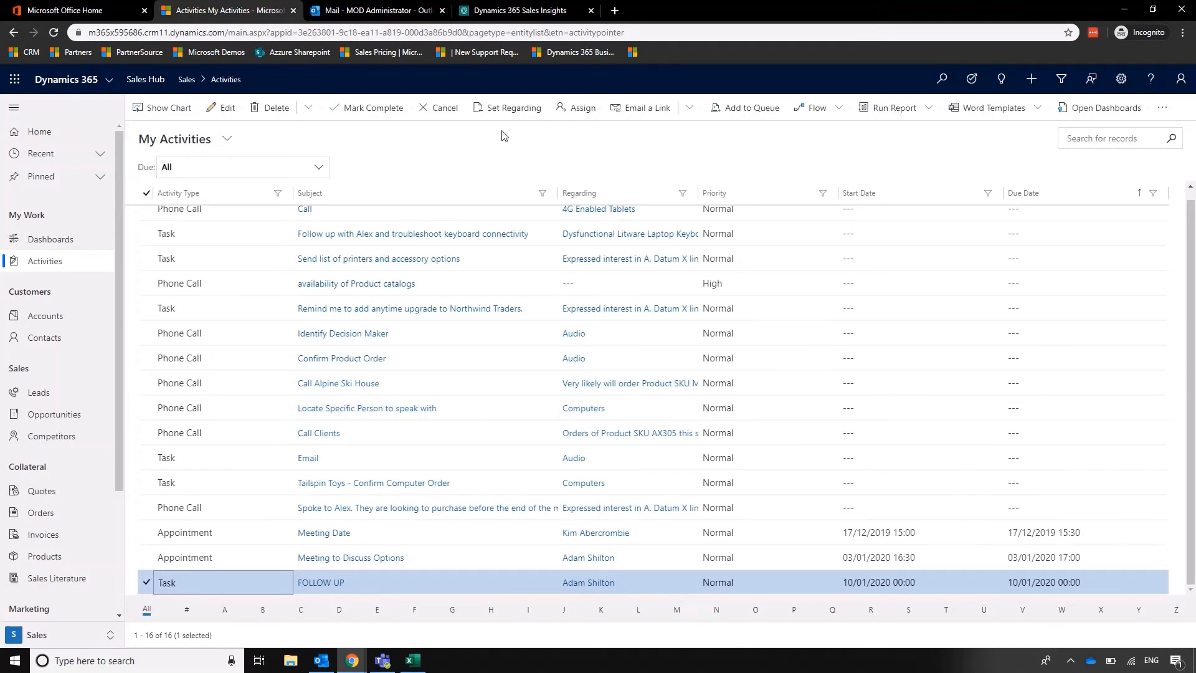
pyautogui.click(583, 108)
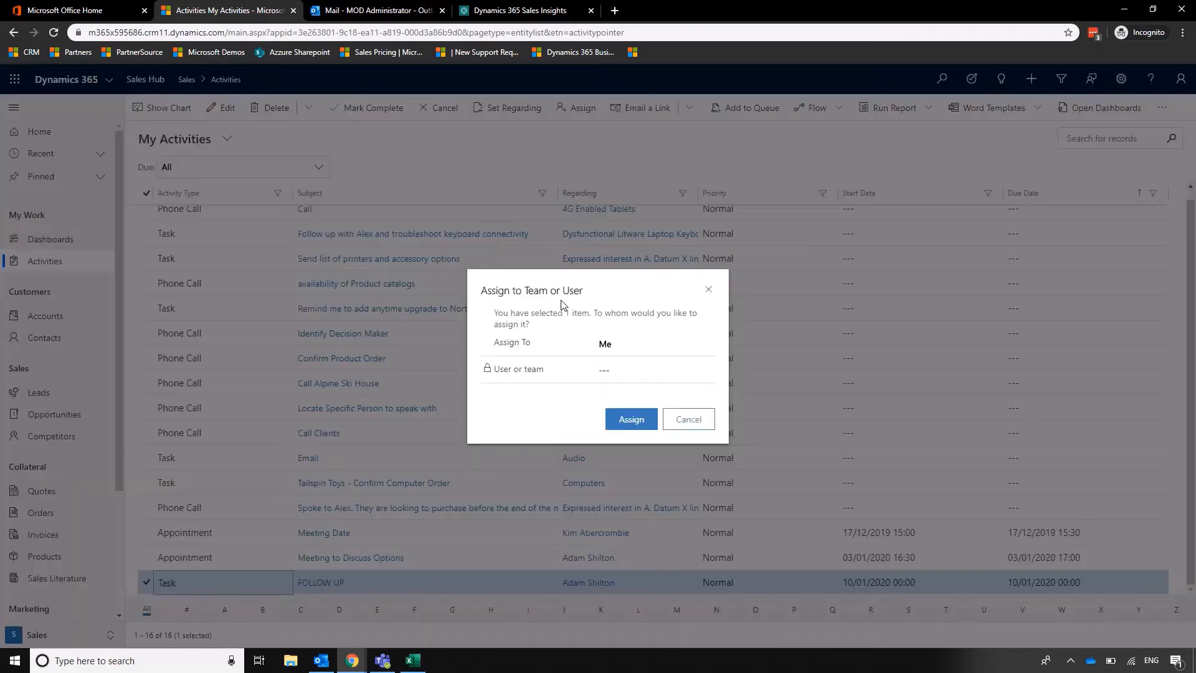
pyautogui.click(643, 348)
pyautogui.click(629, 370)
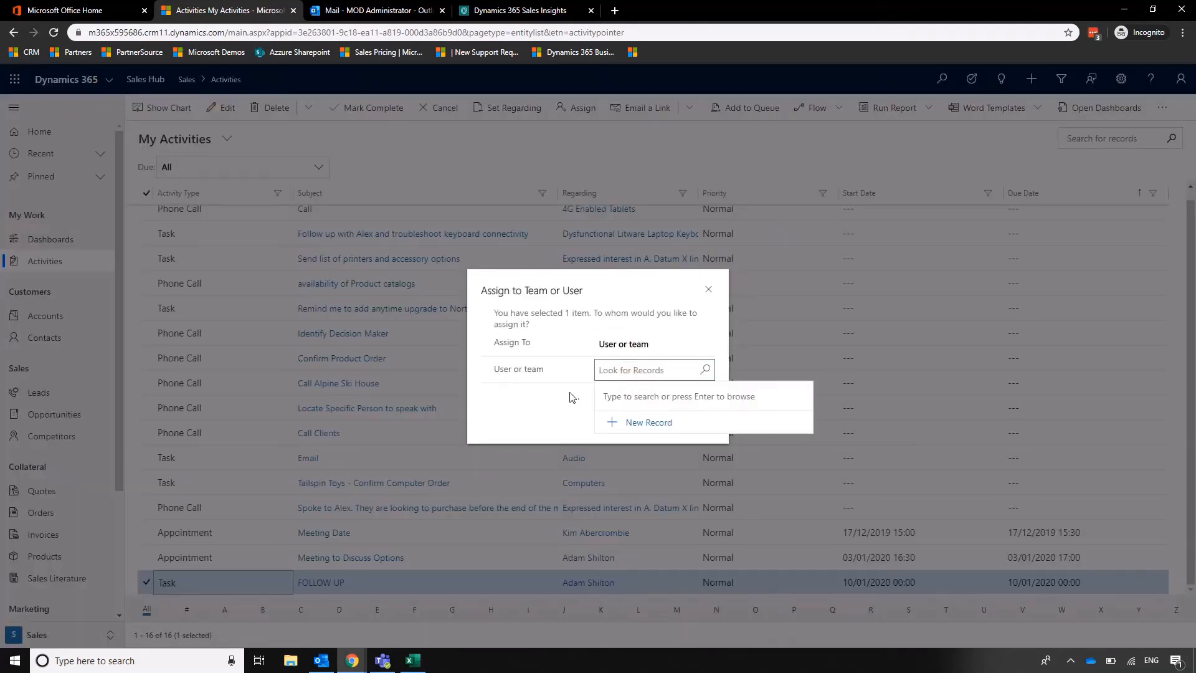
pyautogui.click(554, 407)
pyautogui.click(708, 289)
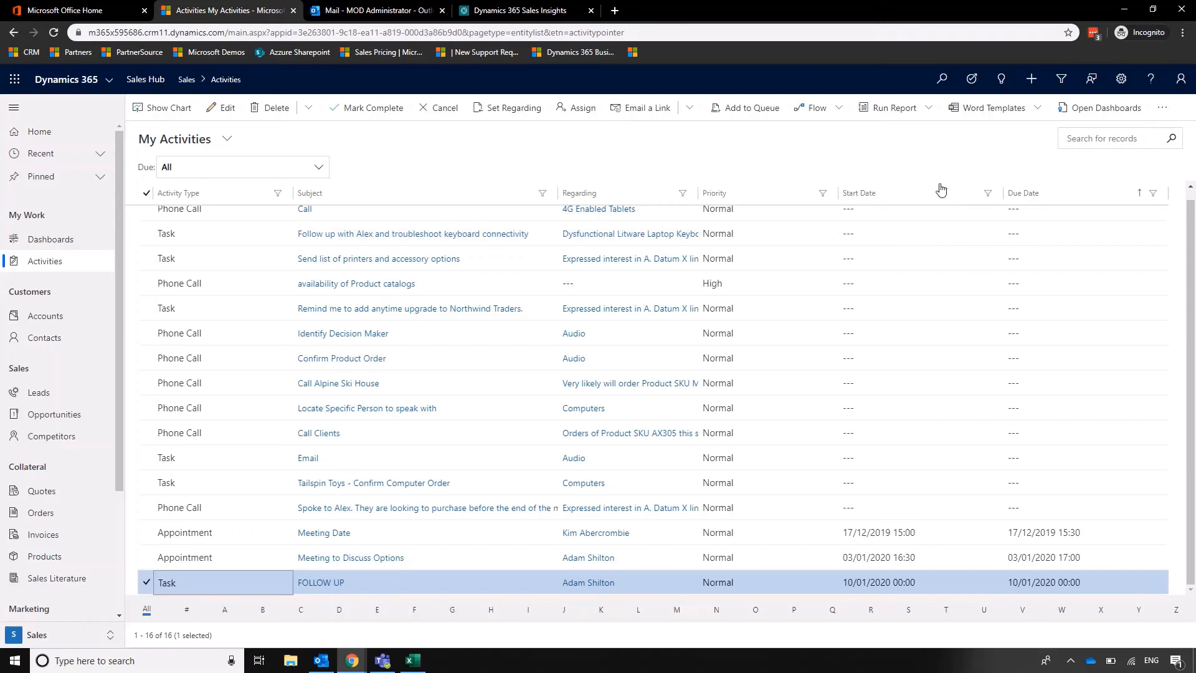
pyautogui.click(1064, 194)
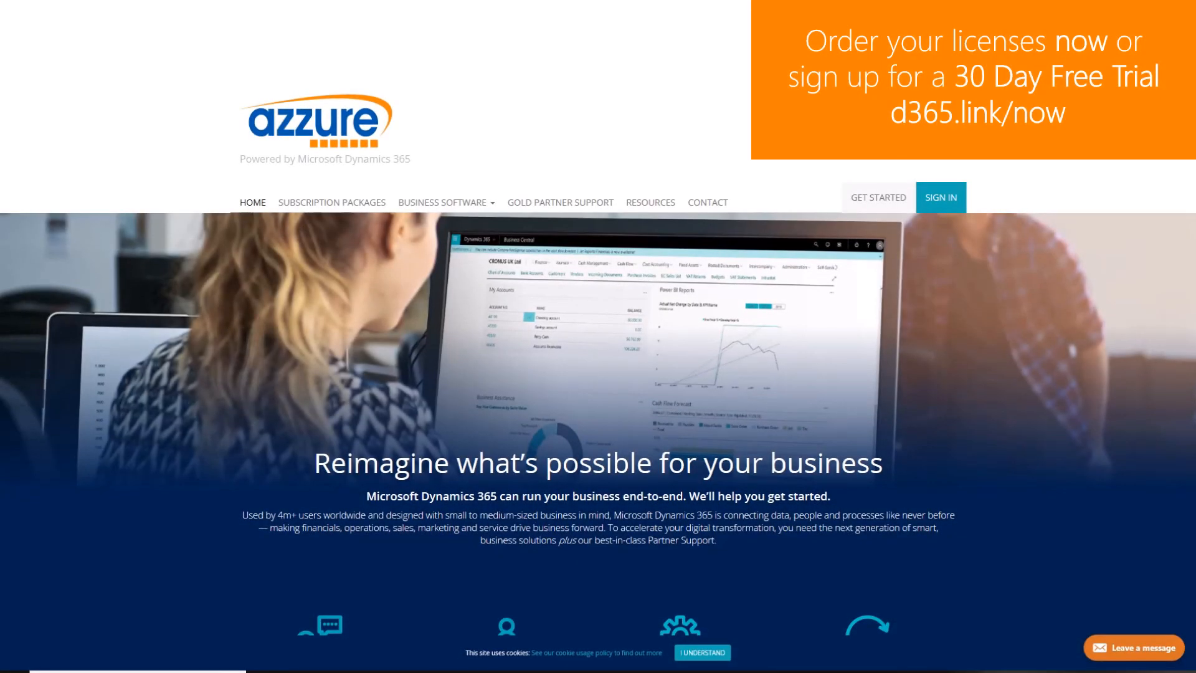
# Browse the azzure site's subscription packages and open the Microsoft Dynamics 365 Business Central [Premium] package.
pyautogui.click(359, 204)
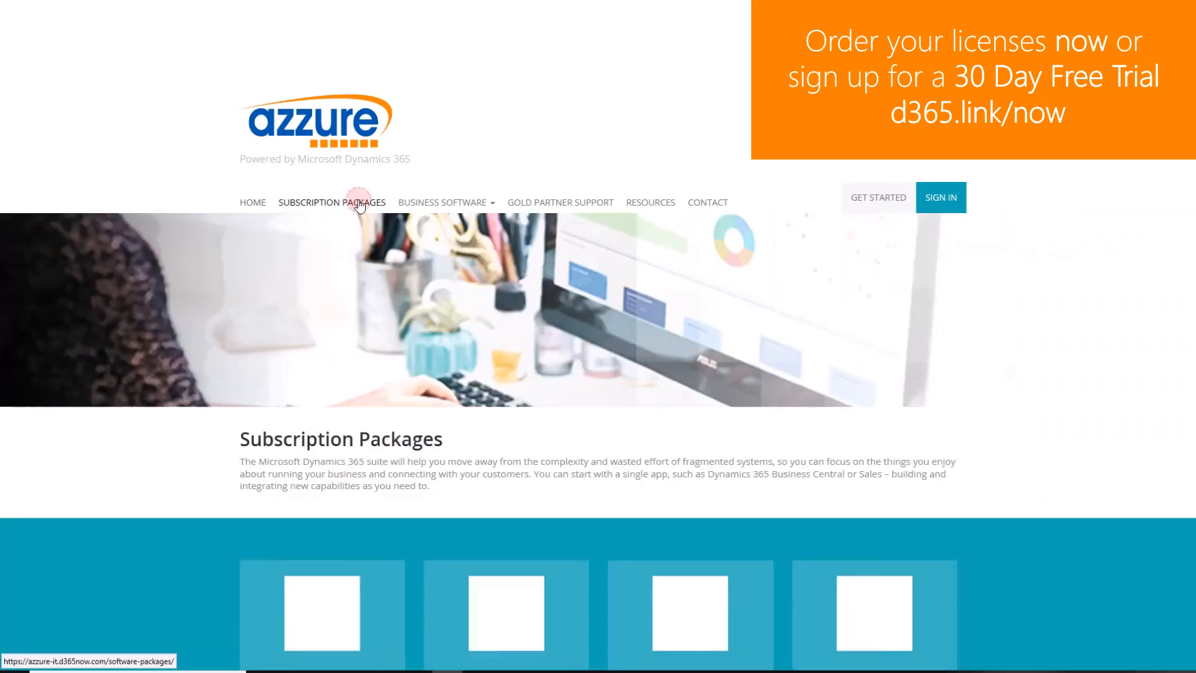
pyautogui.scroll(-3, 1039, 347)
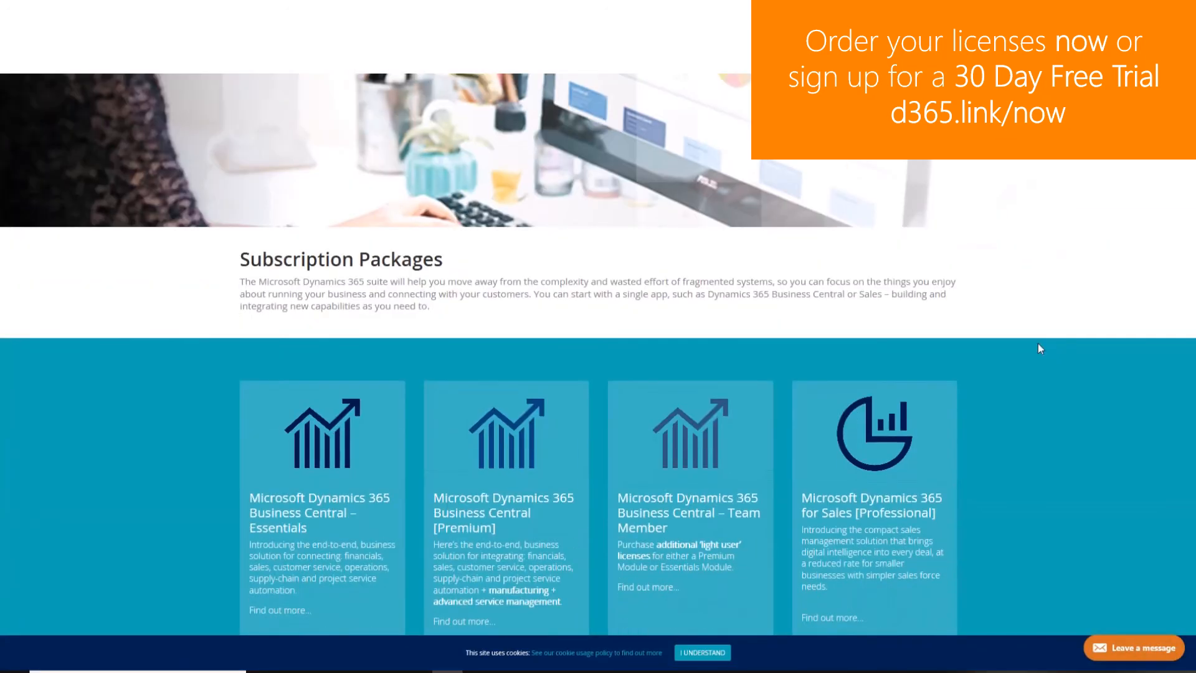
pyautogui.scroll(-1, 1038, 342)
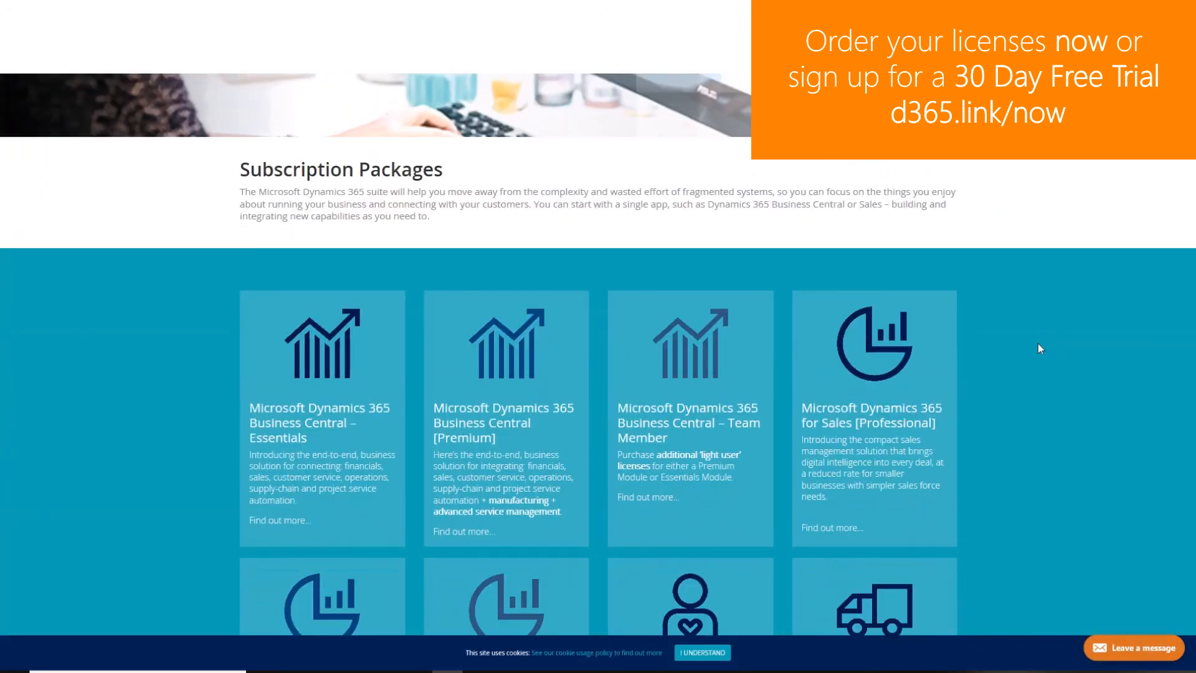
pyautogui.click(540, 371)
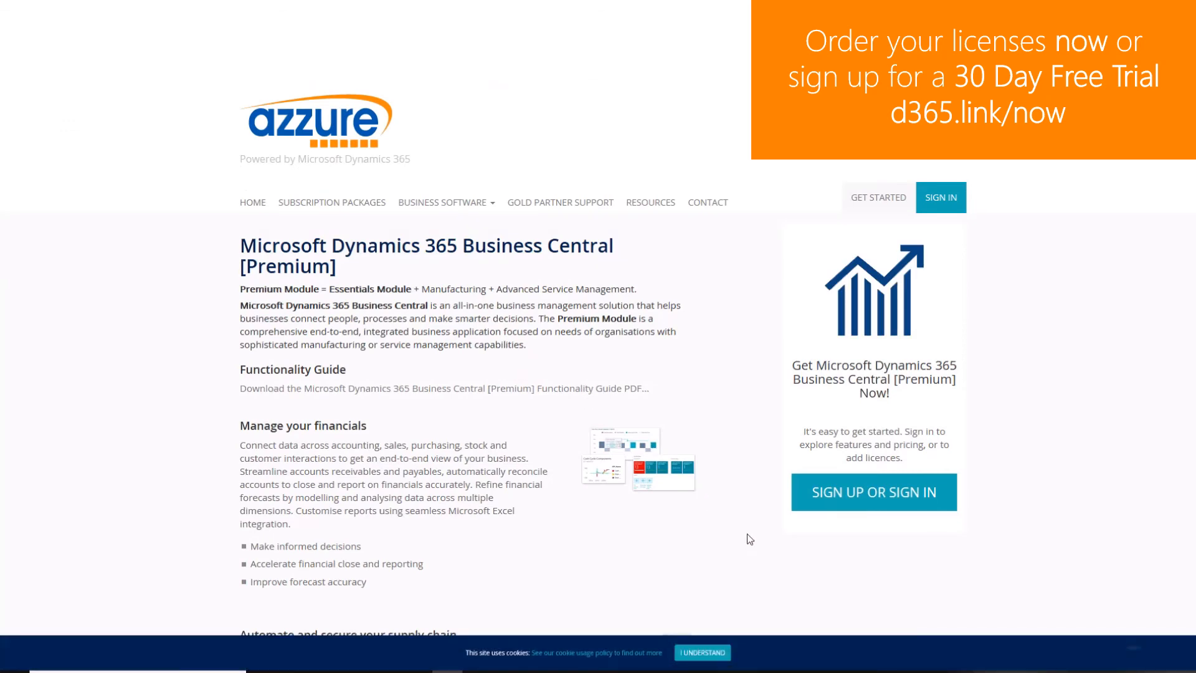
# Go from the Premium package to the sign-up or sign-in page and review its Office 365 account options.
pyautogui.scroll(-1, 750, 539)
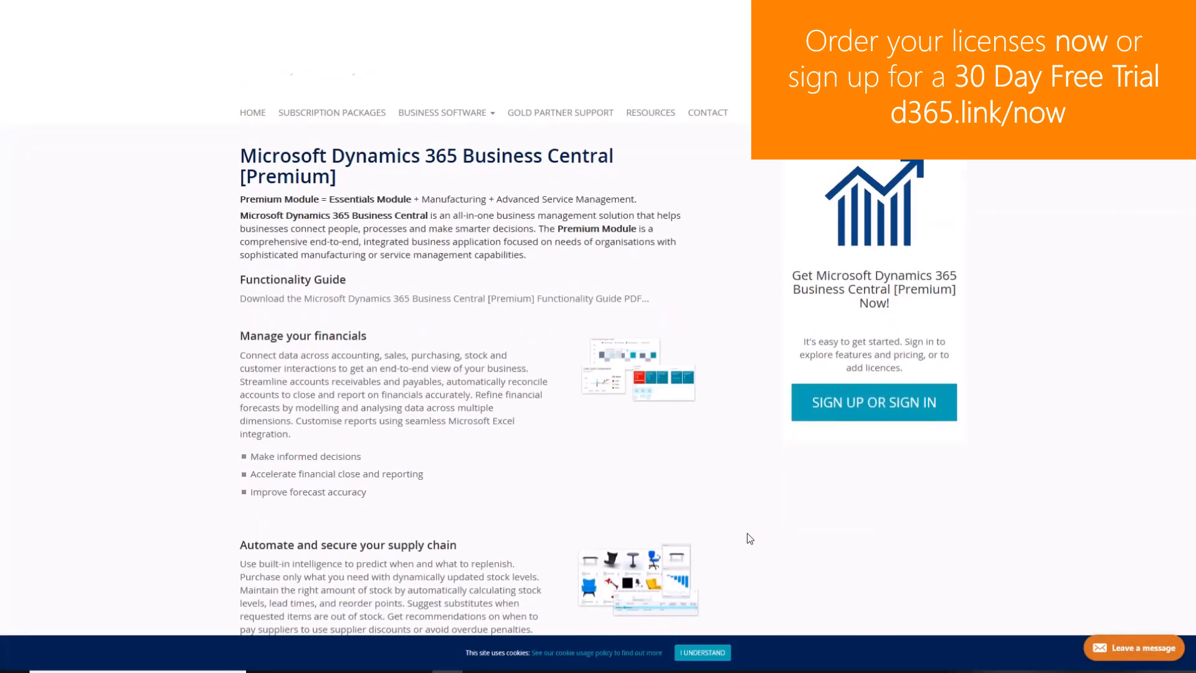
pyautogui.click(861, 407)
pyautogui.scroll(-1, 920, 507)
pyautogui.scroll(-2, 934, 502)
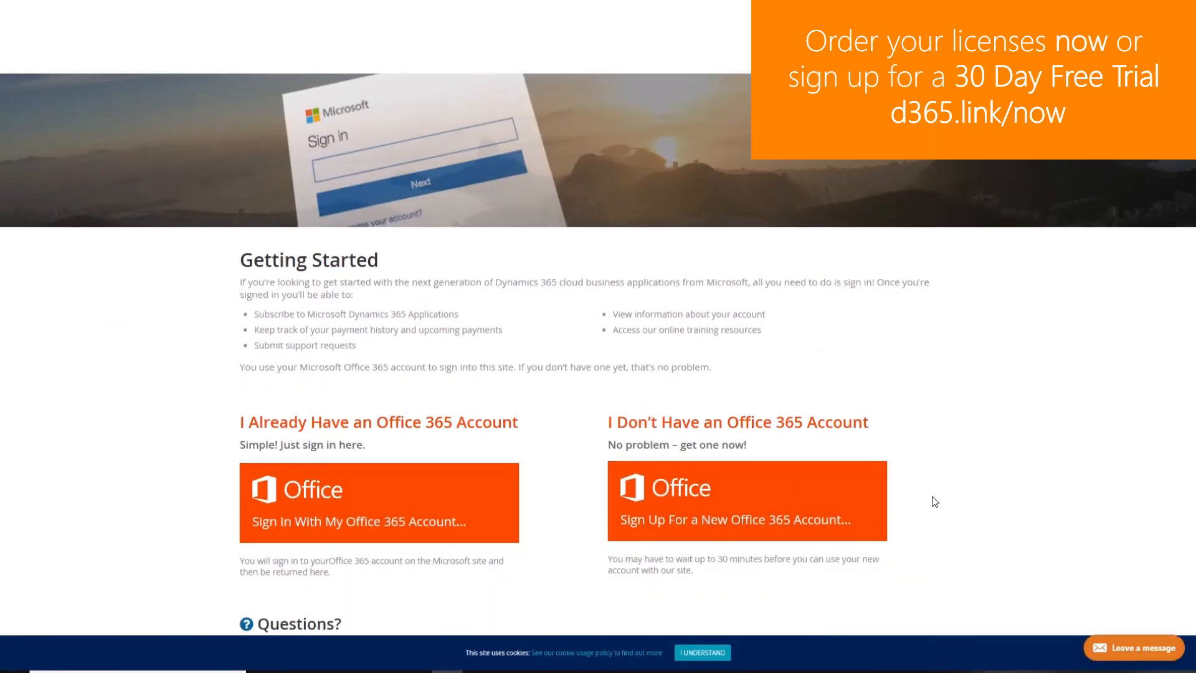